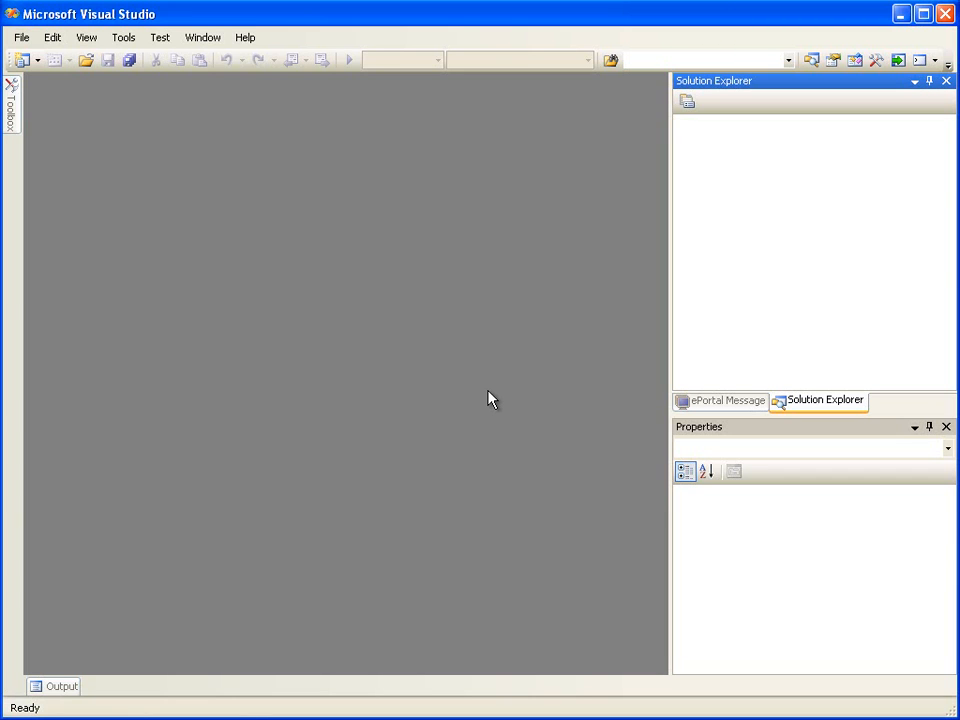
Start a new project from the OS 2200 Tip Data Source template under ClearPath Data Source.
{"action": "left_click", "coordinate": [24, 40]}
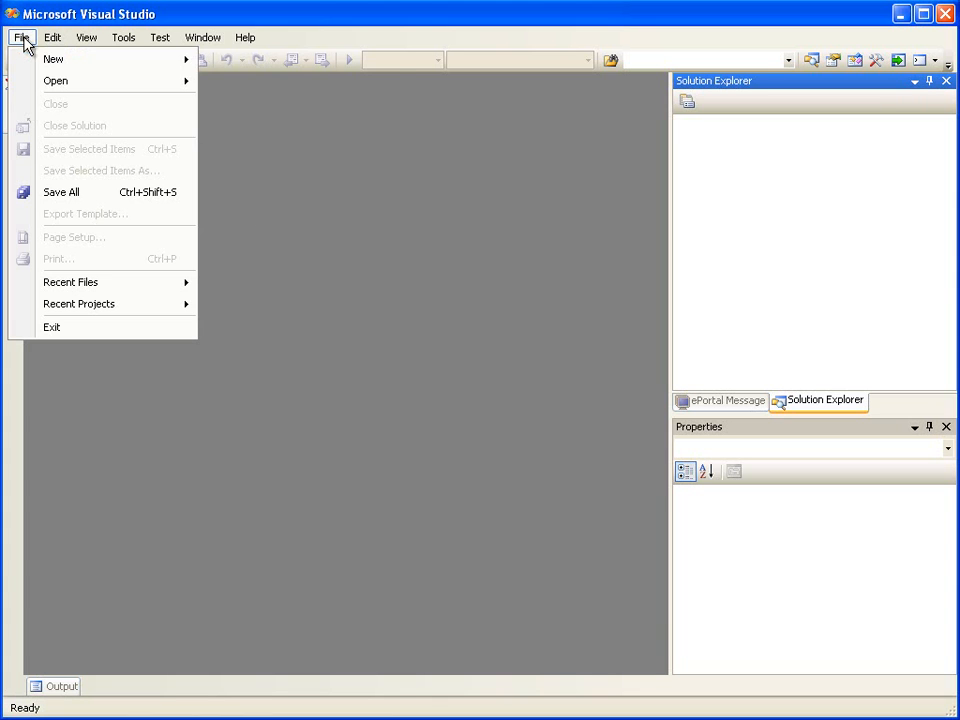
{"action": "mouse_move", "coordinate": [27, 60]}
{"action": "left_click", "coordinate": [214, 64]}
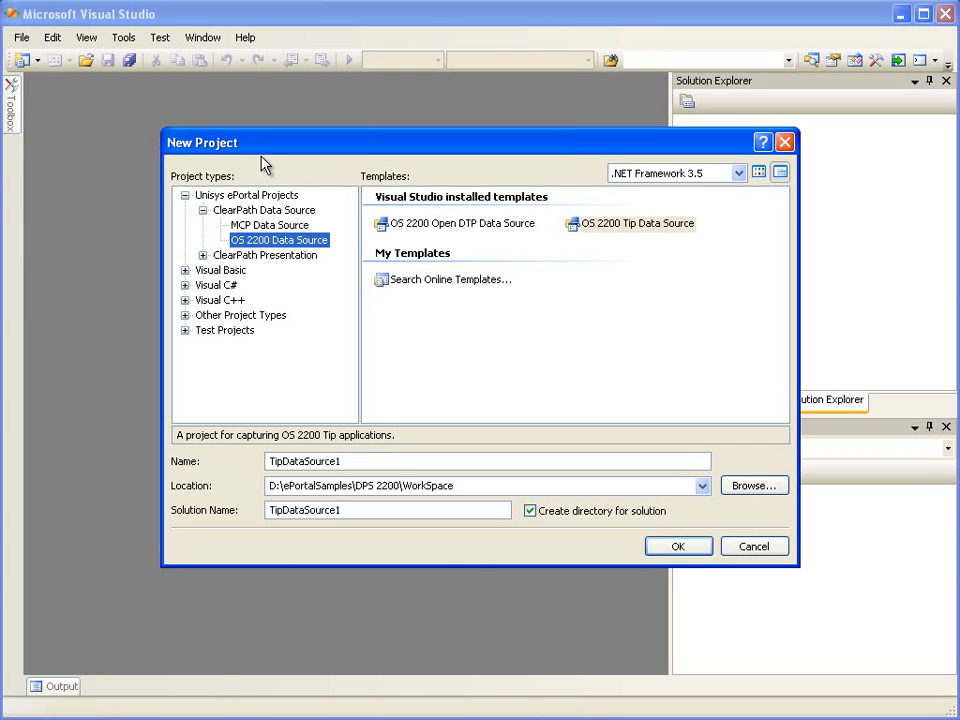
{"action": "left_click", "coordinate": [292, 195]}
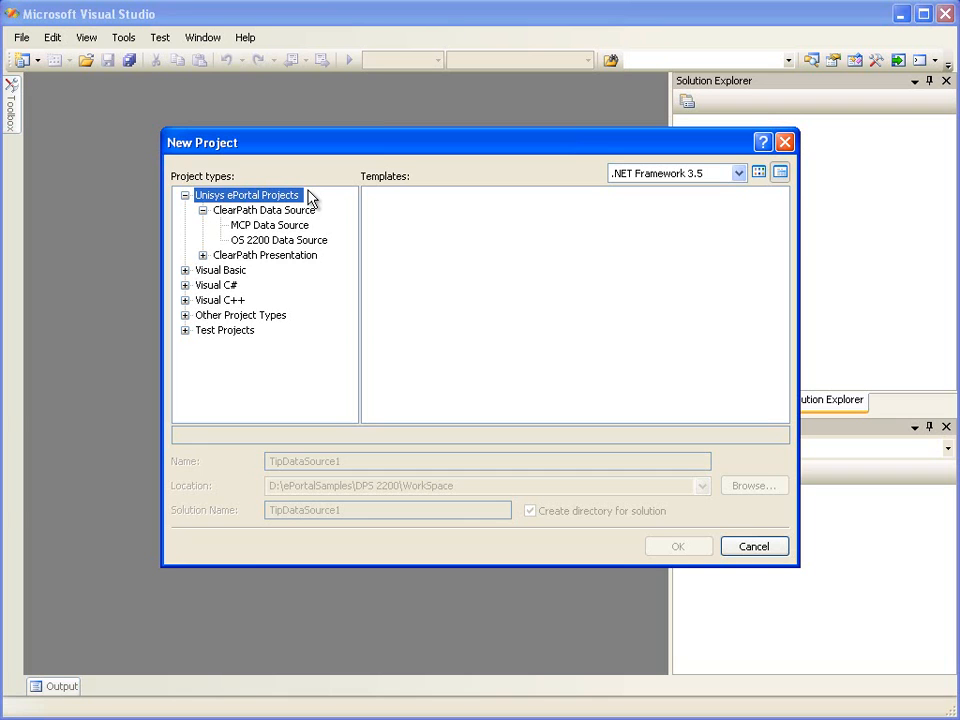
{"action": "left_click", "coordinate": [314, 213]}
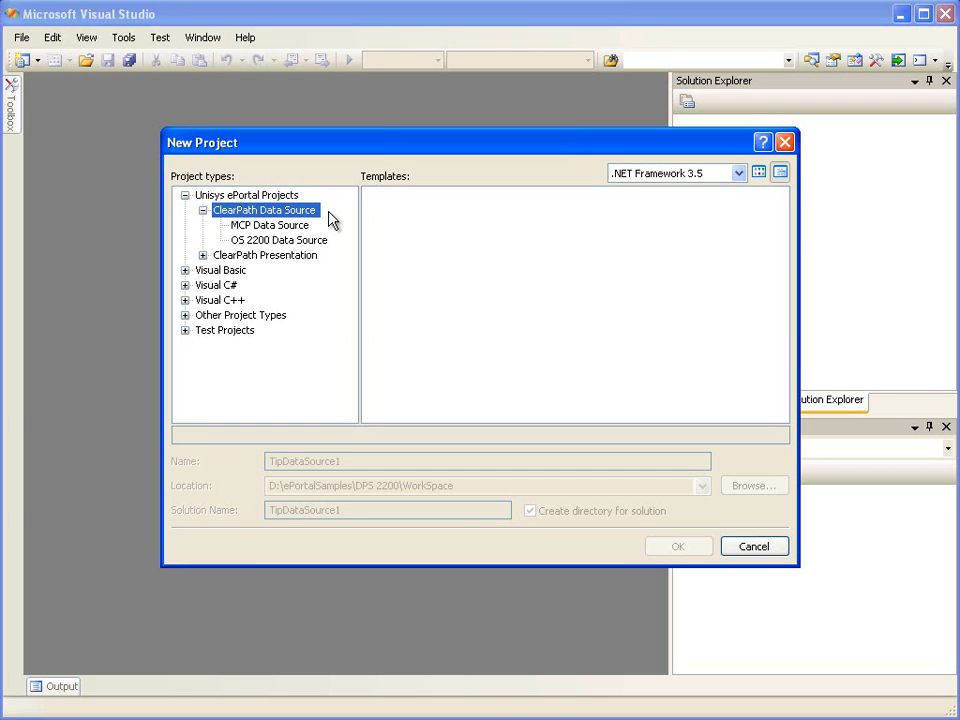
{"action": "left_click", "coordinate": [318, 257]}
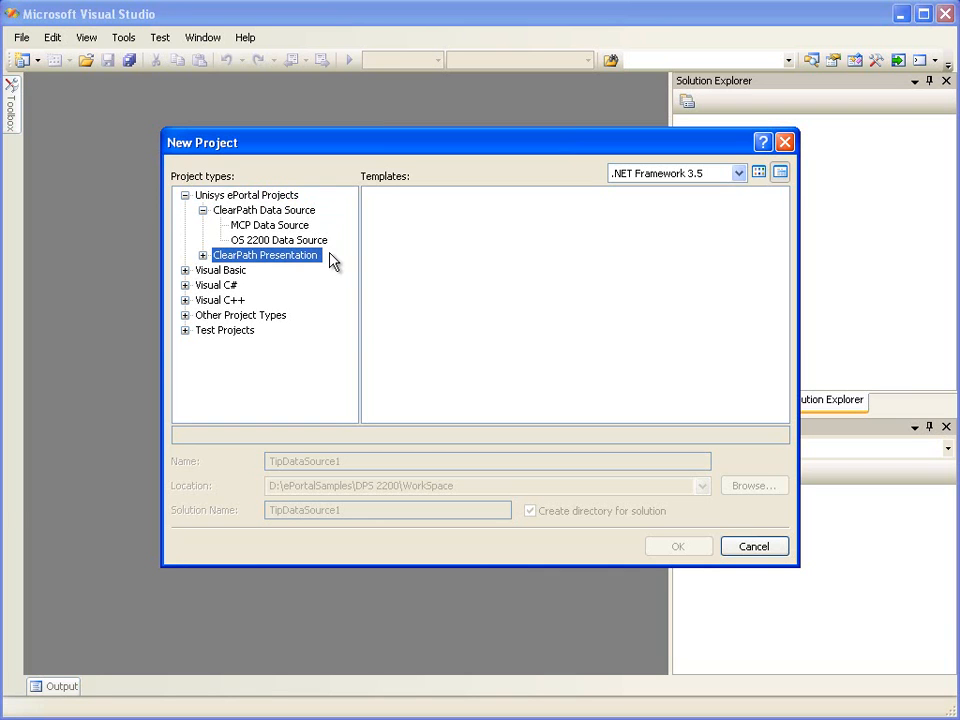
{"action": "left_click", "coordinate": [322, 213]}
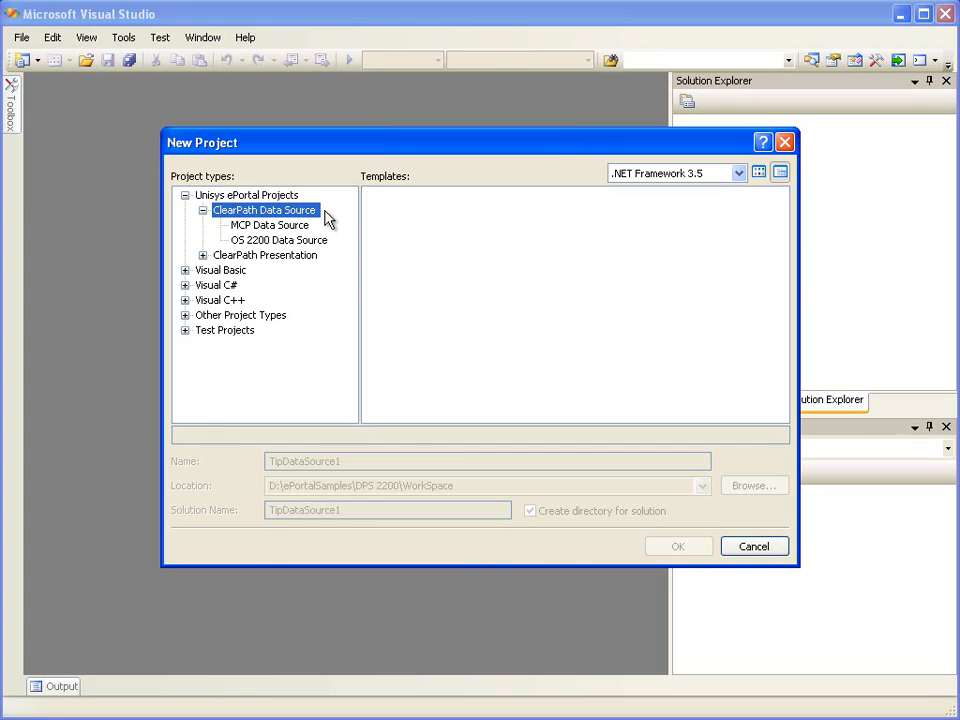
{"action": "left_click", "coordinate": [330, 244]}
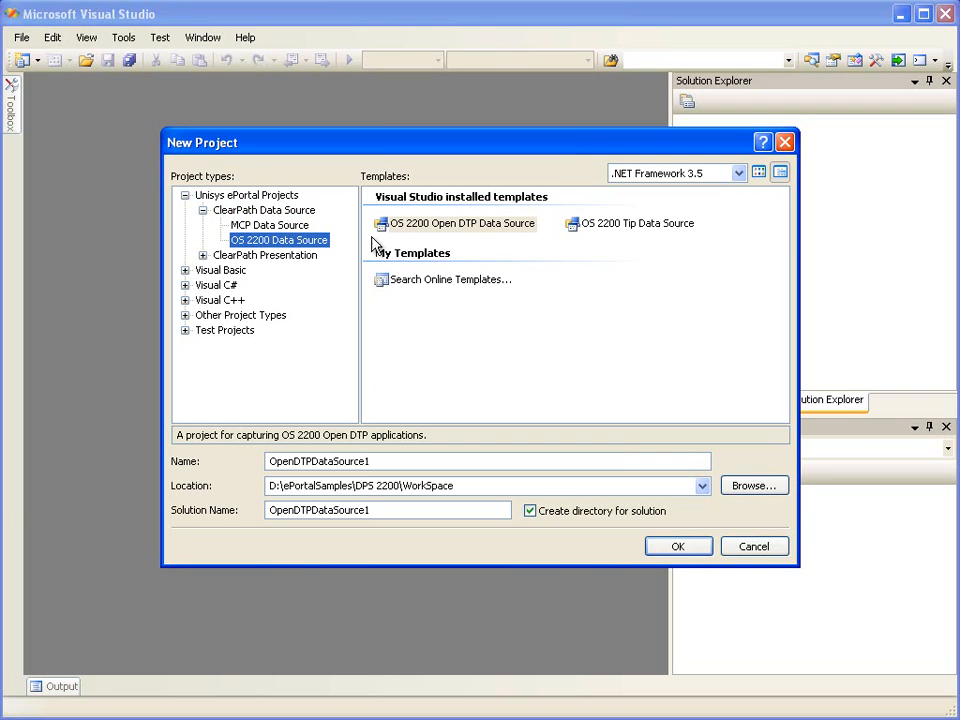
{"action": "left_click", "coordinate": [628, 223]}
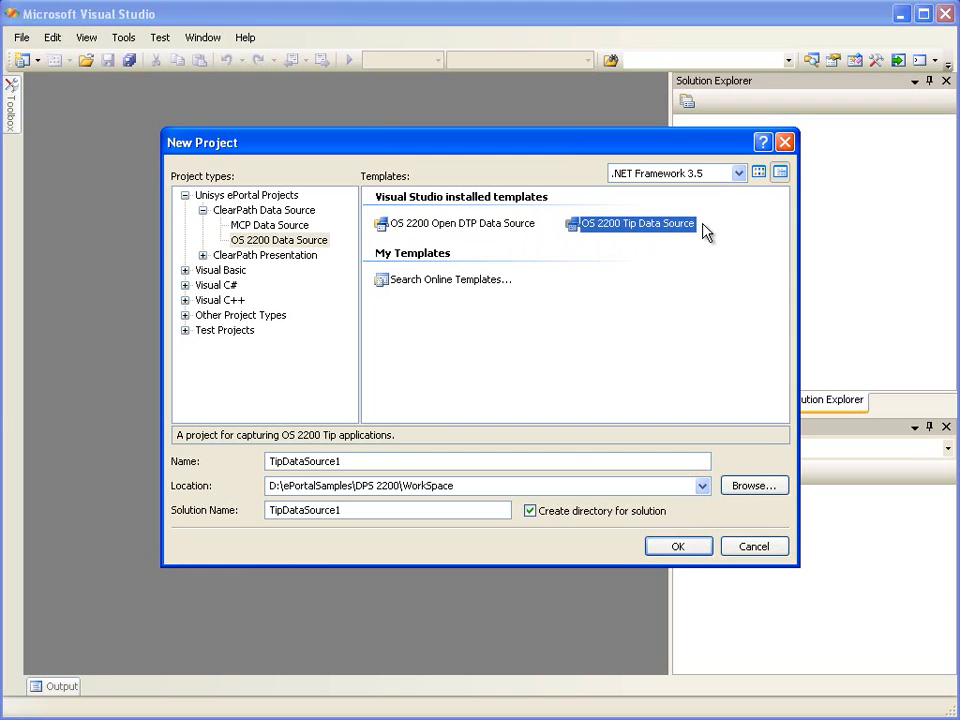
Create the project as eBankDataSource in D:\ePortalSamples\DPS 2200\WorkSpace, with the solution named DPSeBank.
{"action": "left_click", "coordinate": [547, 465]}
{"action": "double_click", "coordinate": [547, 465]}
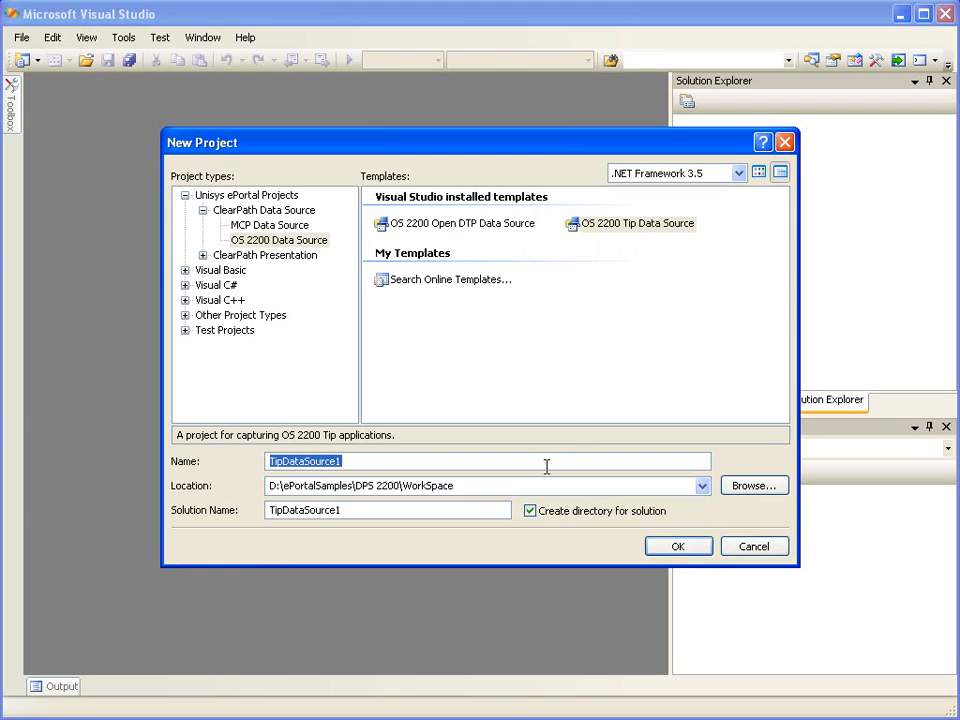
{"action": "type", "text": "eBankDataSource"}
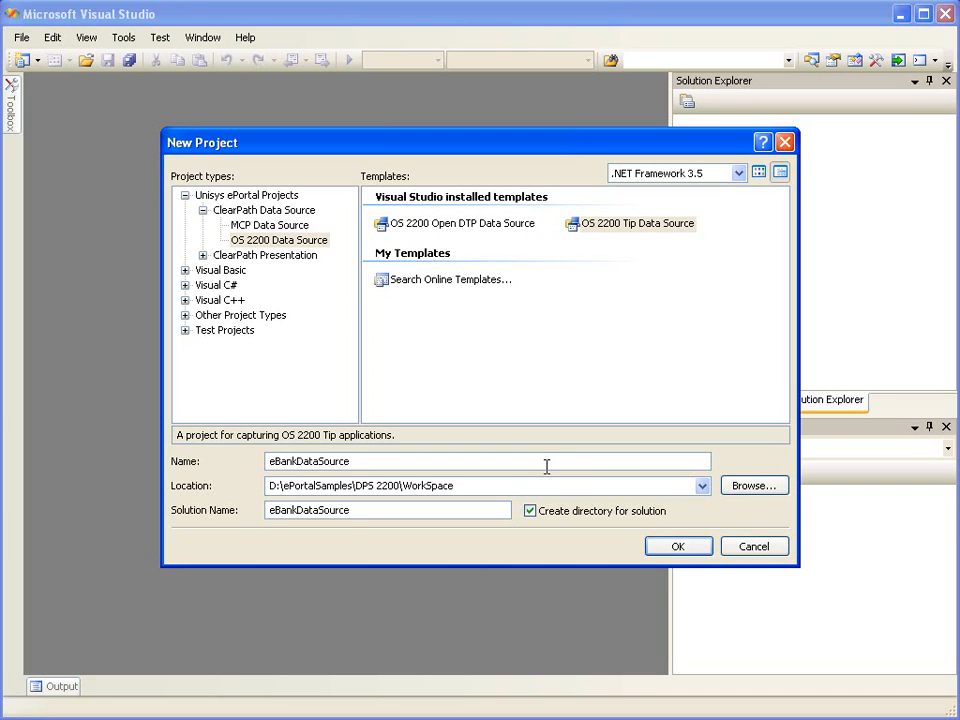
{"action": "left_click", "coordinate": [746, 489]}
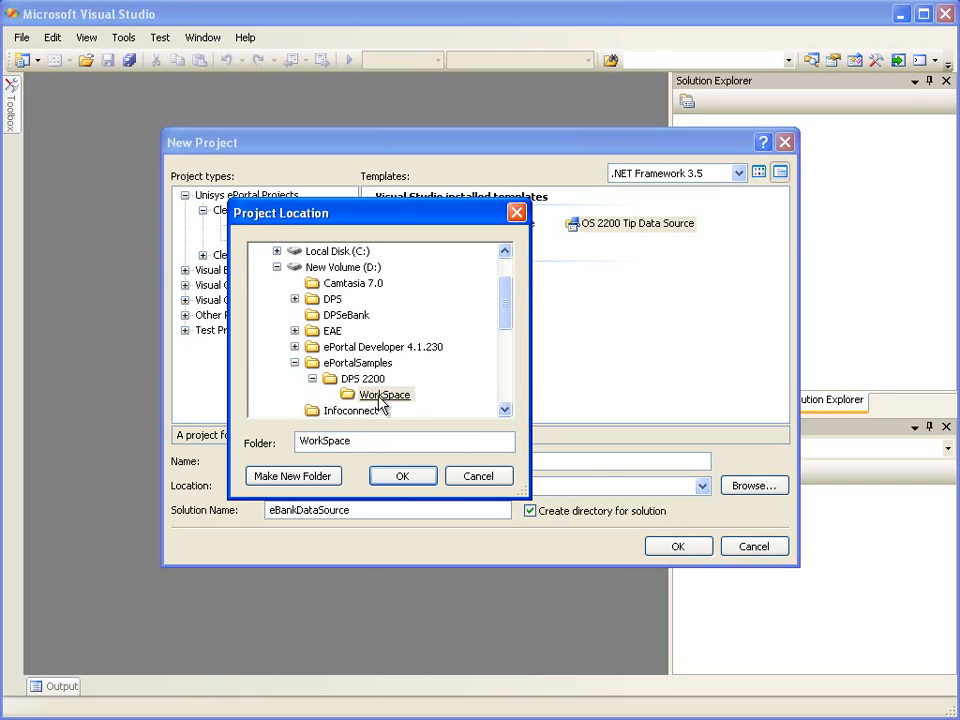
{"action": "left_click", "coordinate": [406, 478]}
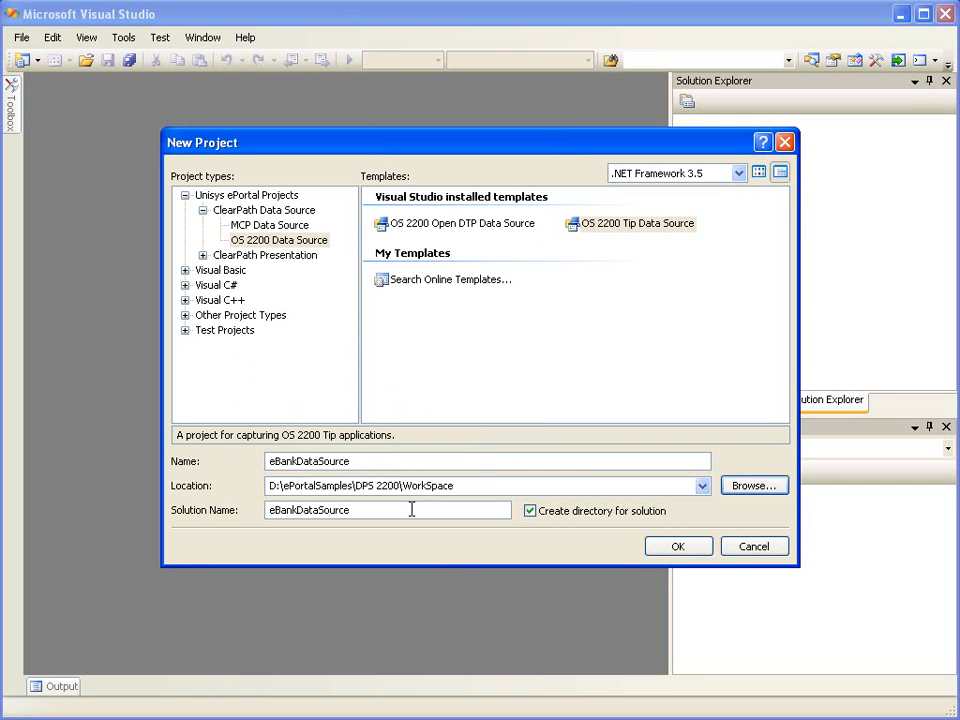
{"action": "double_click", "coordinate": [412, 510]}
{"action": "type", "text": "DPSeBank"}
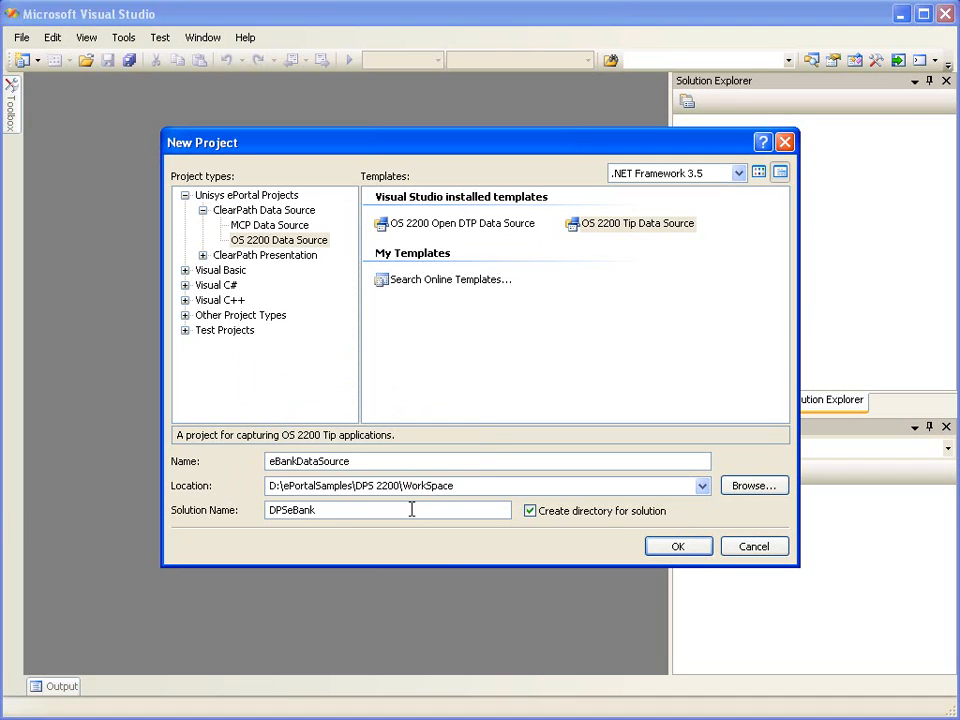
{"action": "left_click", "coordinate": [672, 547]}
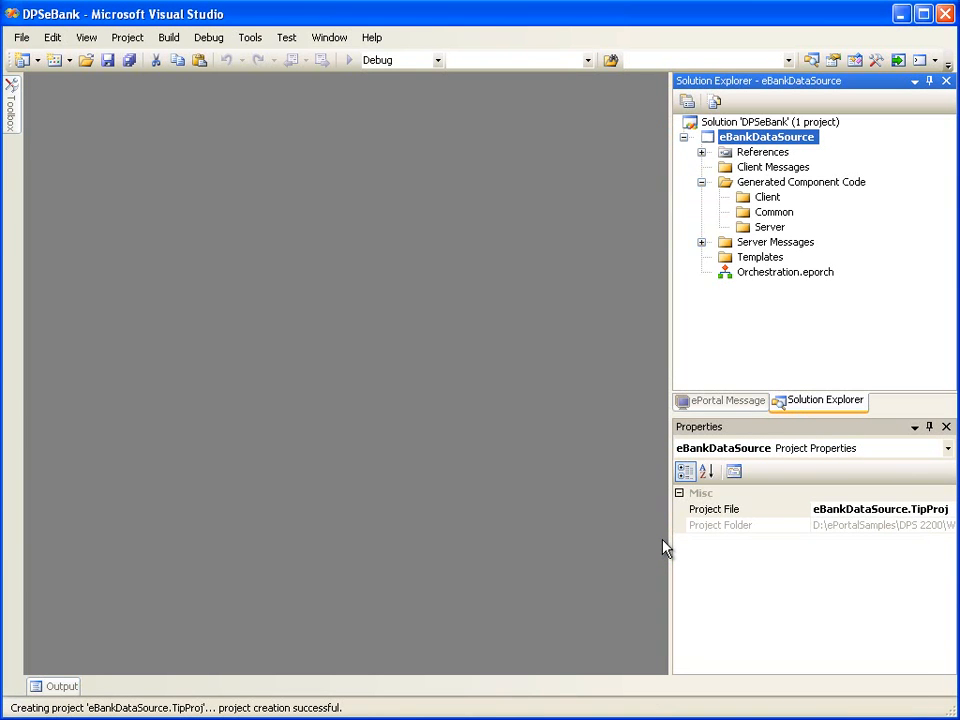
Start a new ePortal server message and configure the TIP connection with host rs20.rsvl.unisys.com and port 2407.
{"action": "left_click", "coordinate": [737, 405]}
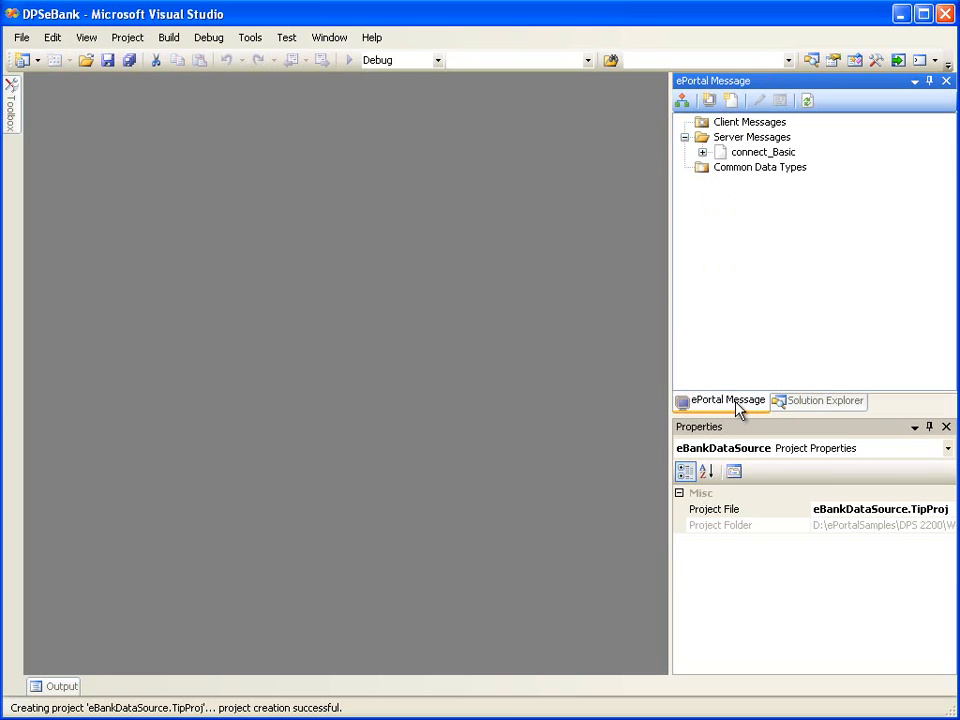
{"action": "left_click", "coordinate": [785, 140]}
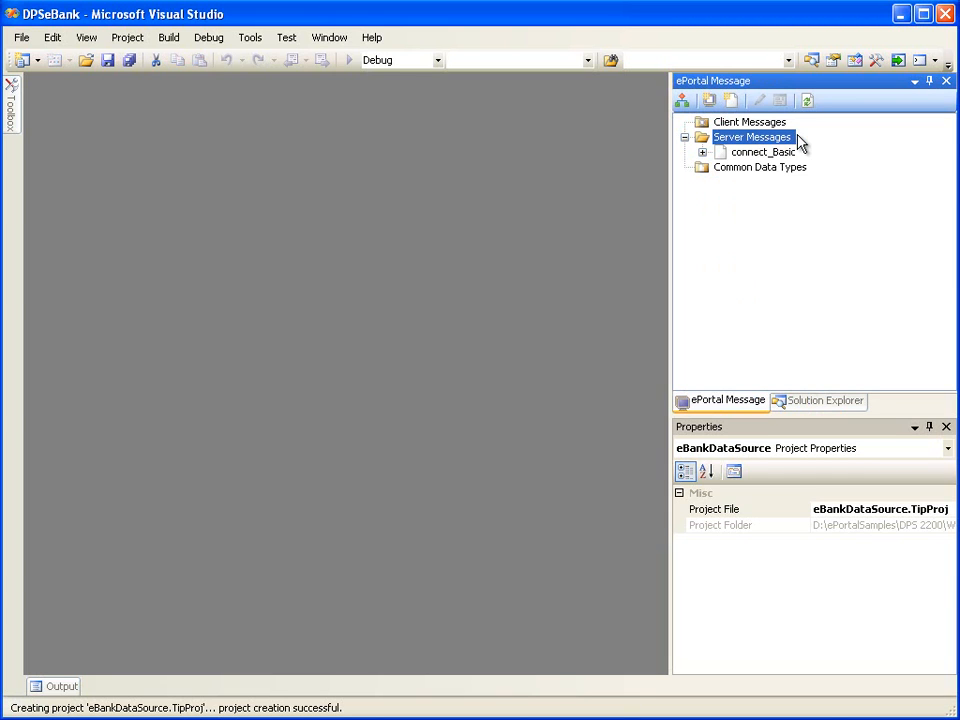
{"action": "left_click", "coordinate": [790, 126]}
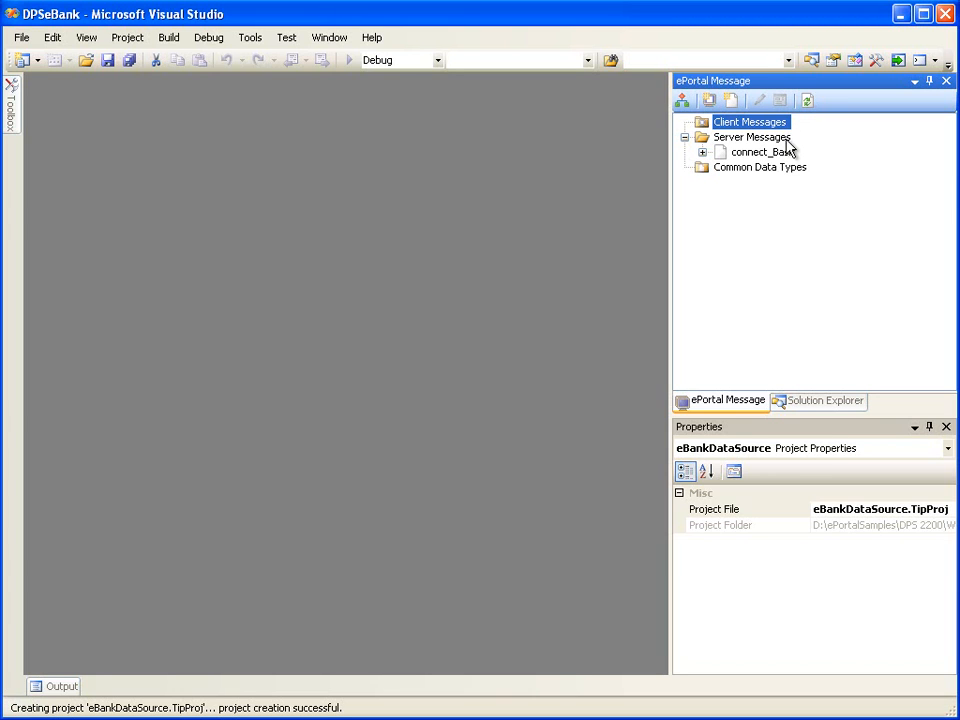
{"action": "right_click", "coordinate": [787, 140]}
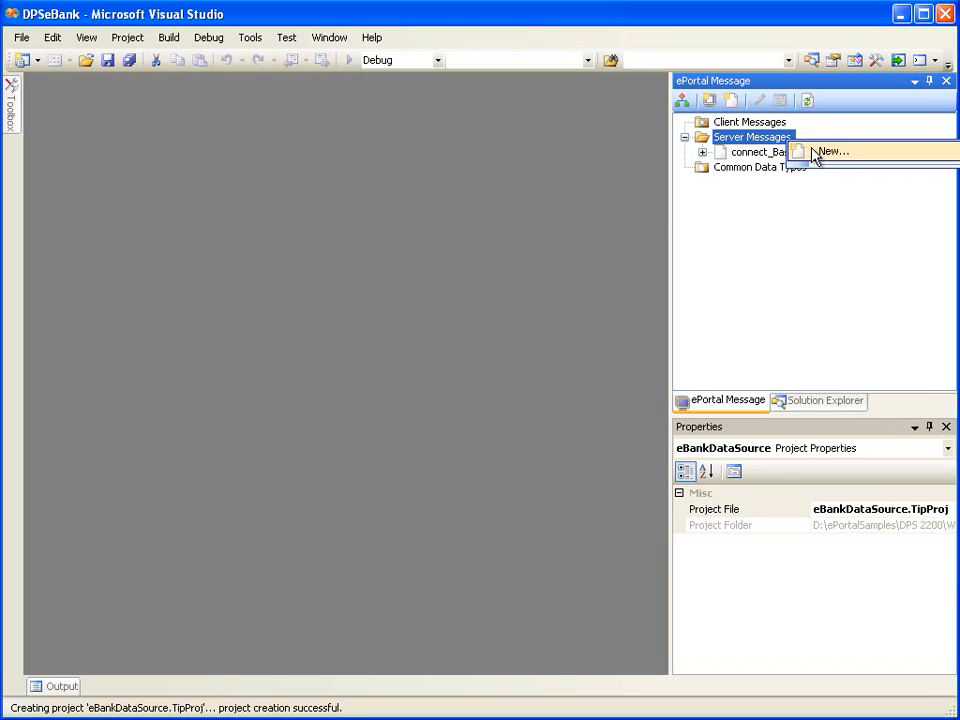
{"action": "left_click", "coordinate": [816, 153]}
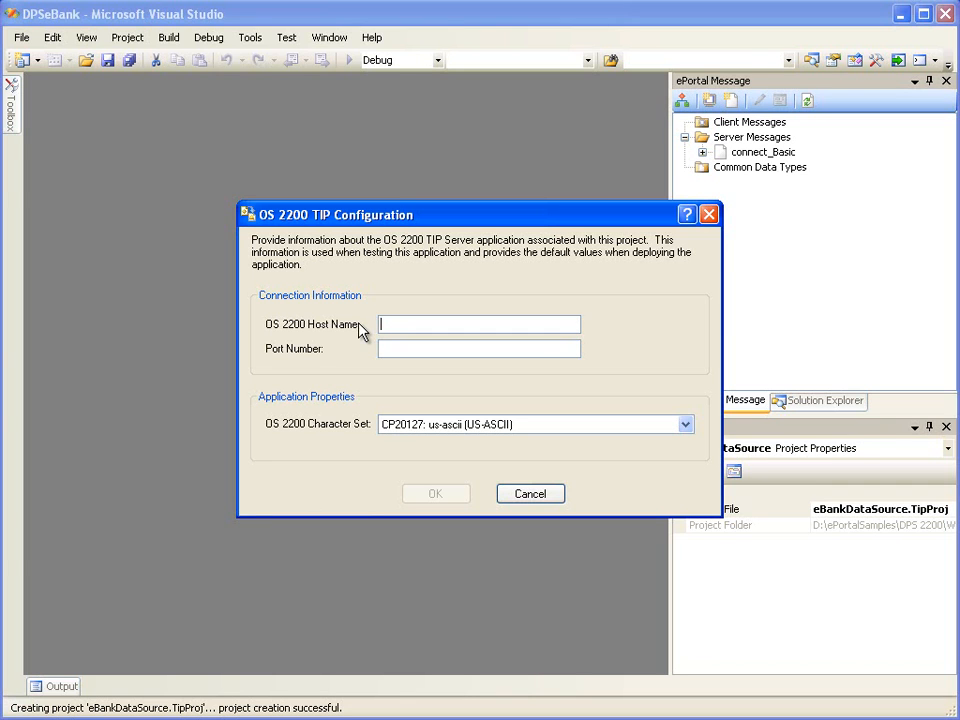
{"action": "type", "text": "rs20.rsvl.unisys.com"}
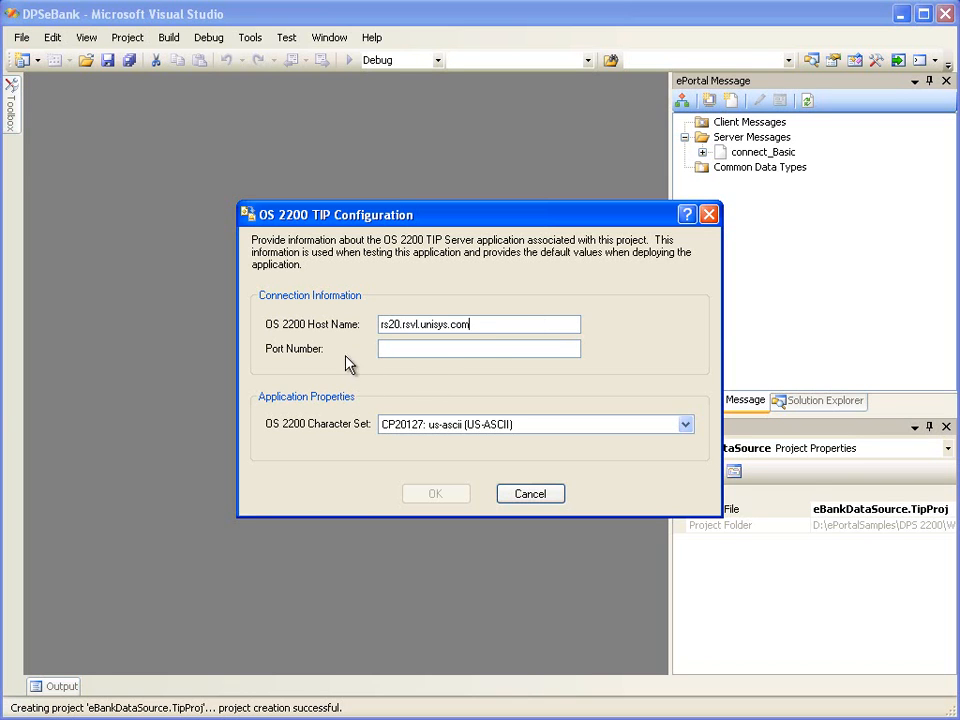
{"action": "left_click", "coordinate": [495, 347]}
{"action": "type", "text": "2407"}
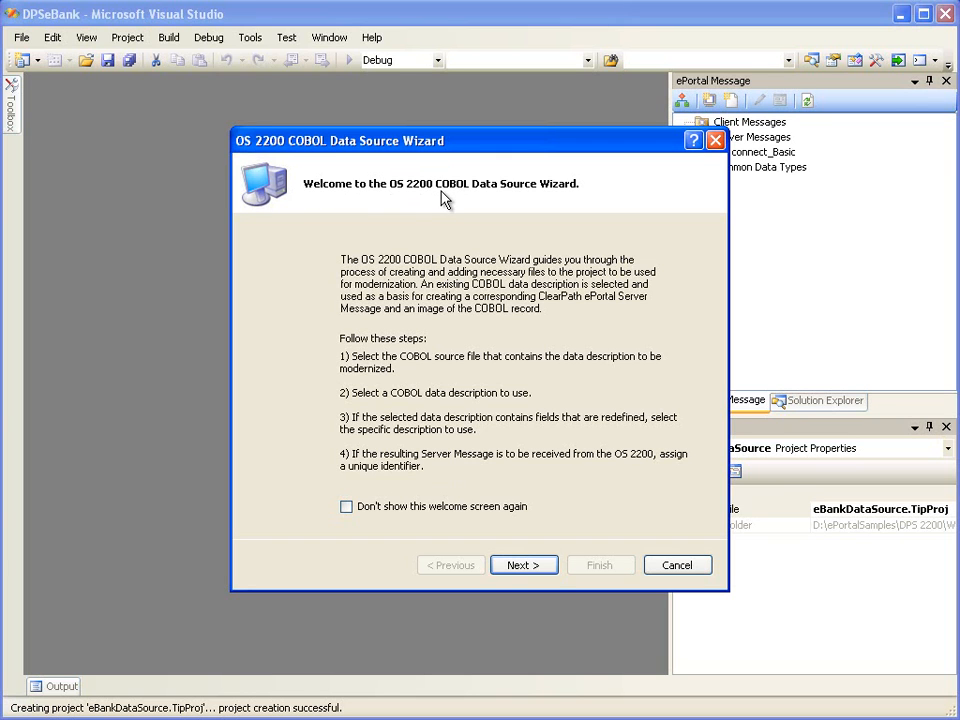
Turn off the wizard's welcome screen and use screen-20.connector from DPSeBank as the COBOL source, previewing its contents.
{"action": "left_click", "coordinate": [348, 508]}
{"action": "left_click", "coordinate": [520, 566]}
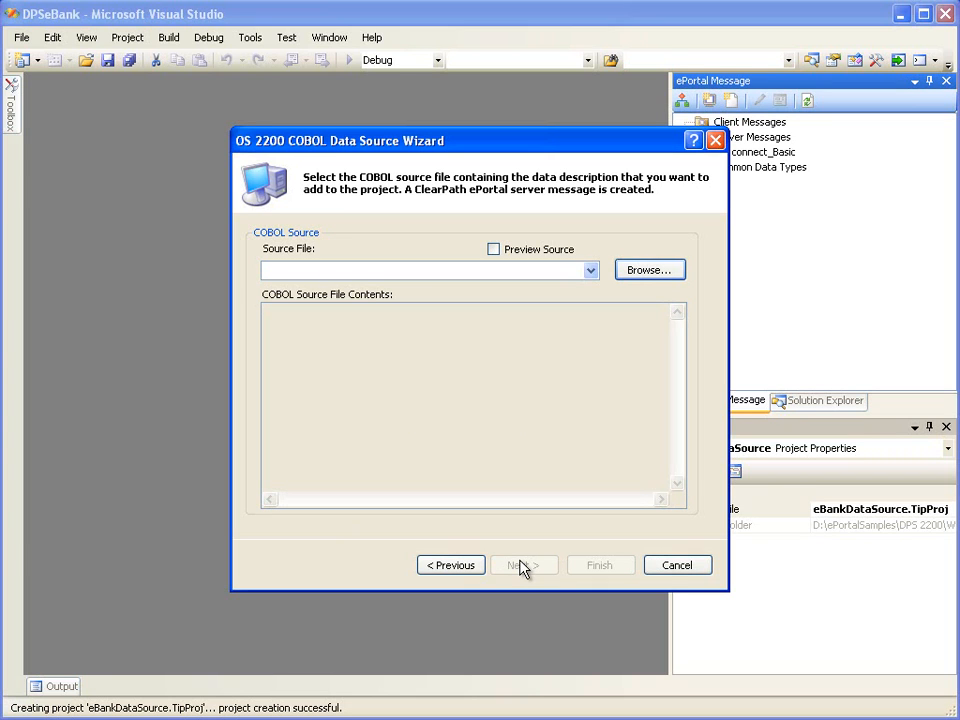
{"action": "left_click", "coordinate": [652, 270]}
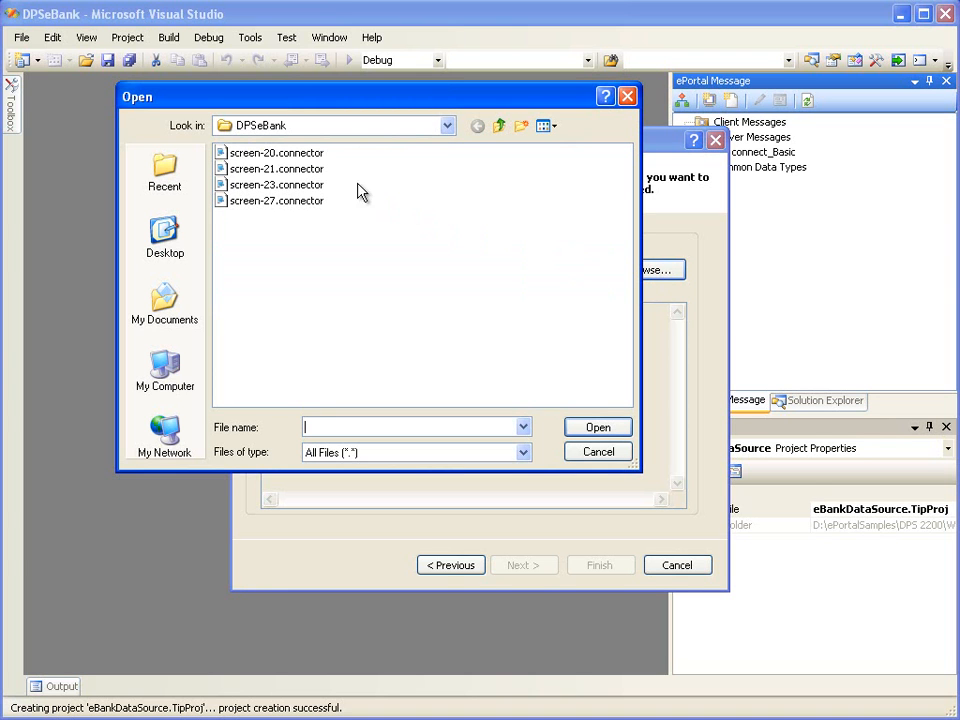
{"action": "left_click", "coordinate": [285, 153]}
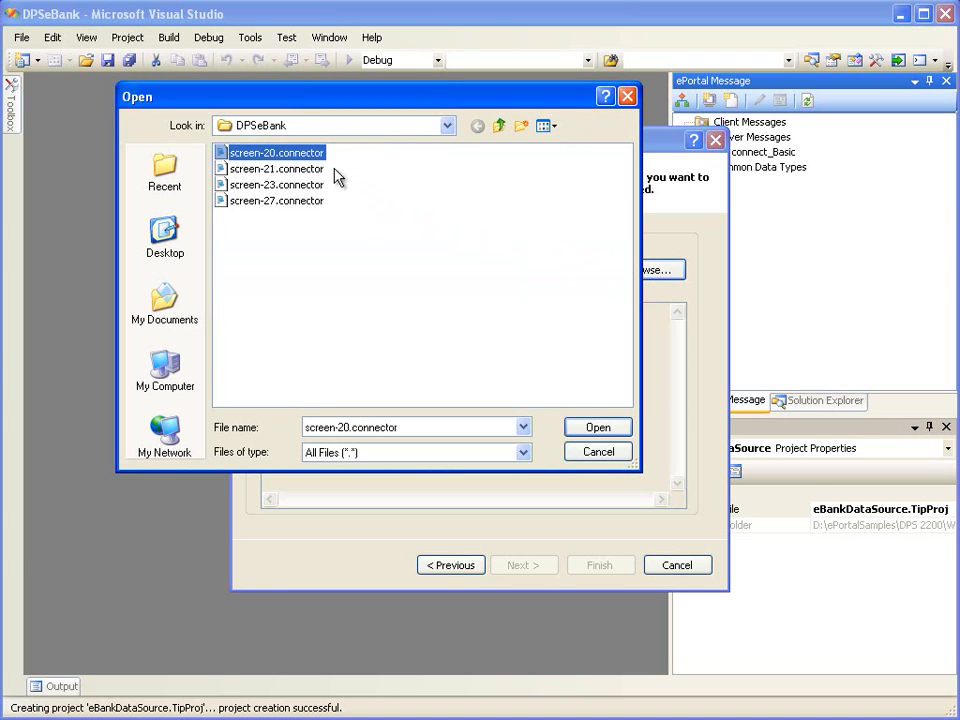
{"action": "left_click", "coordinate": [598, 428]}
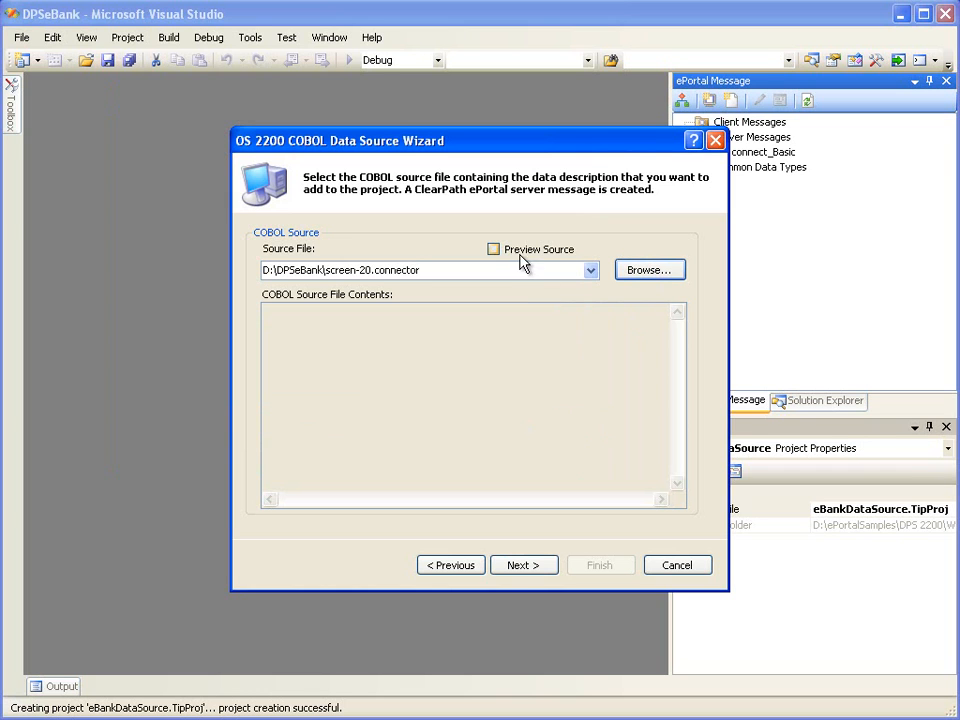
{"action": "left_click", "coordinate": [495, 249]}
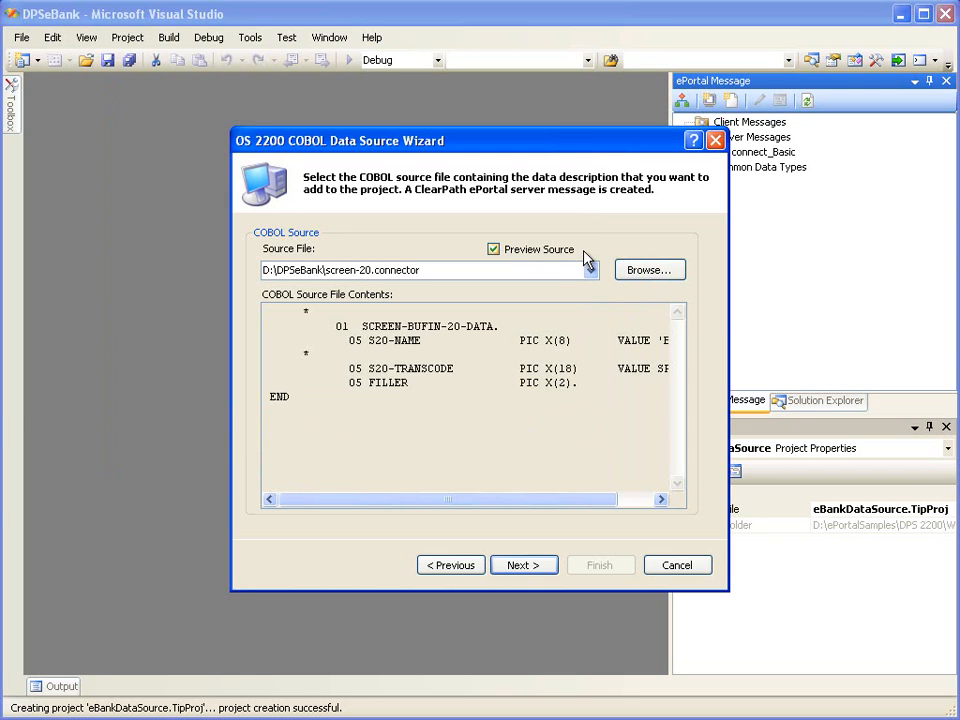
{"action": "left_click_drag", "start_coordinate": [355, 326], "coordinate": [518, 326]}
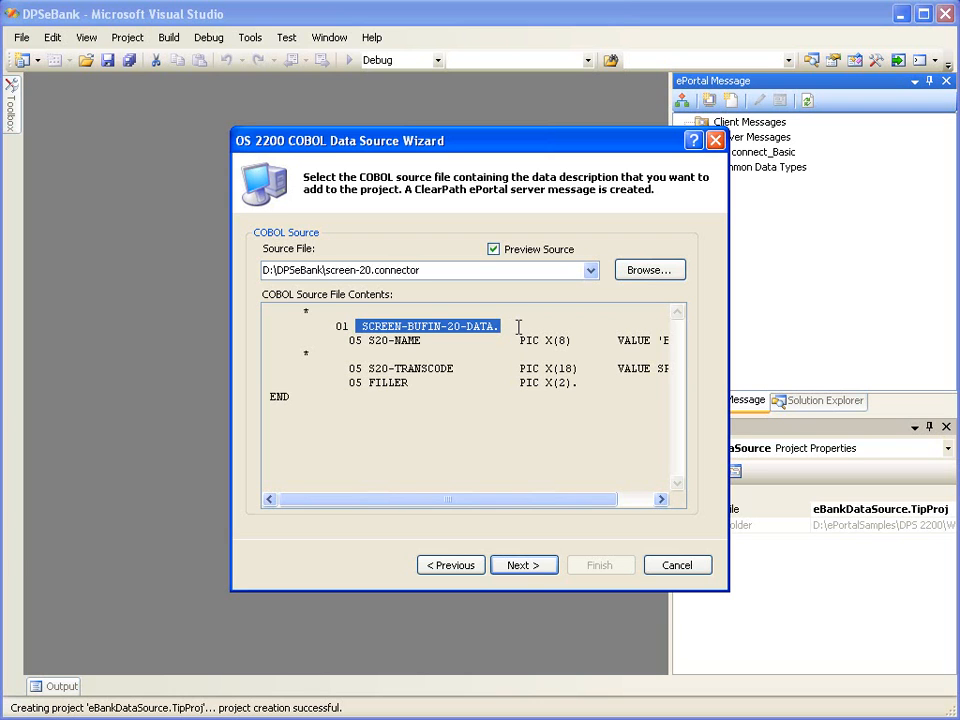
{"action": "left_click", "coordinate": [531, 566]}
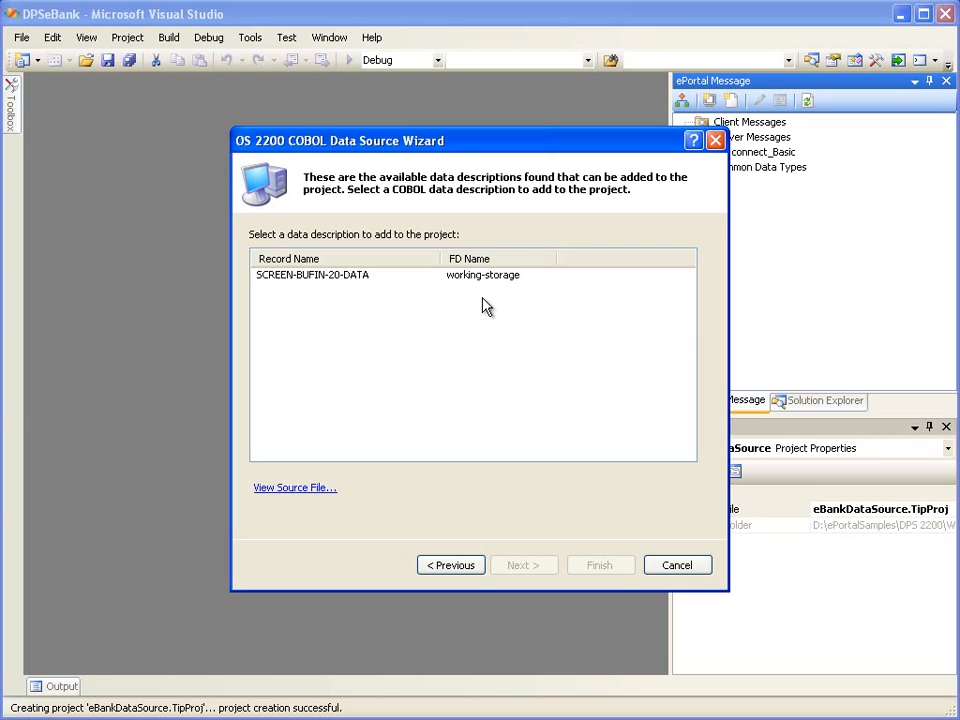
Add the SCREEN-BUFIN-20-DATA record as an Input message with TIP transaction code DPSEB, choosing to add another data description.
{"action": "left_click", "coordinate": [391, 278]}
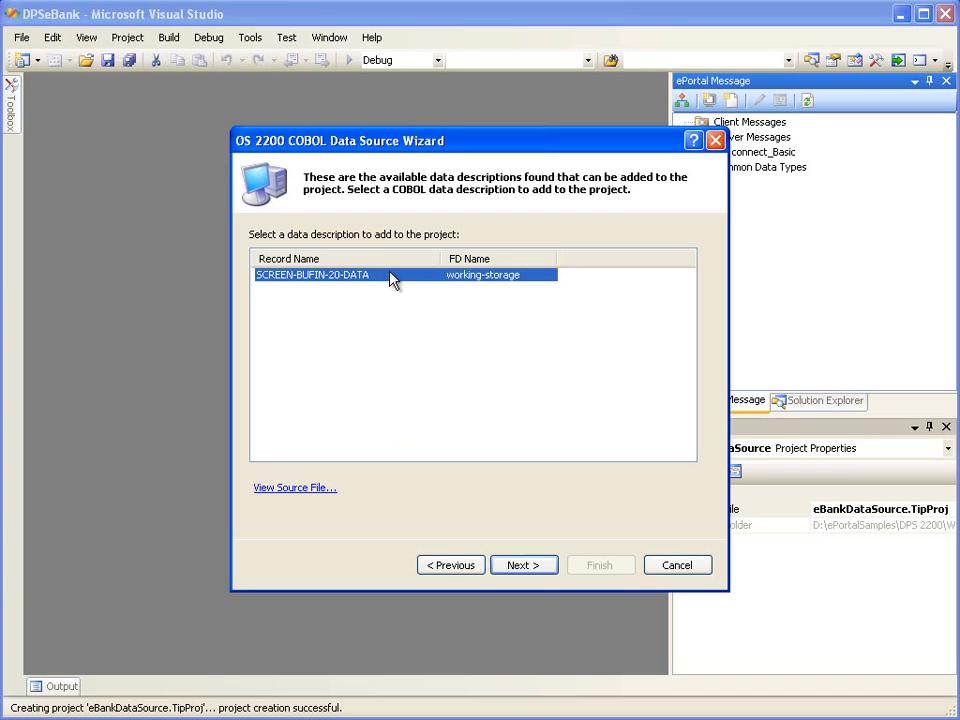
{"action": "left_click", "coordinate": [529, 566]}
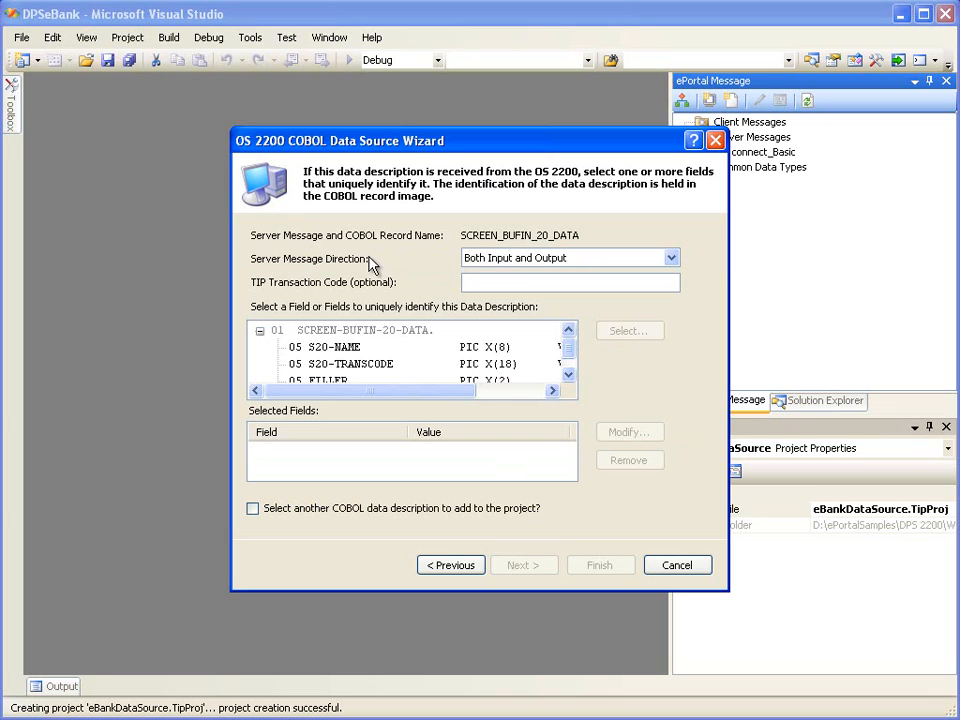
{"action": "left_click", "coordinate": [604, 258]}
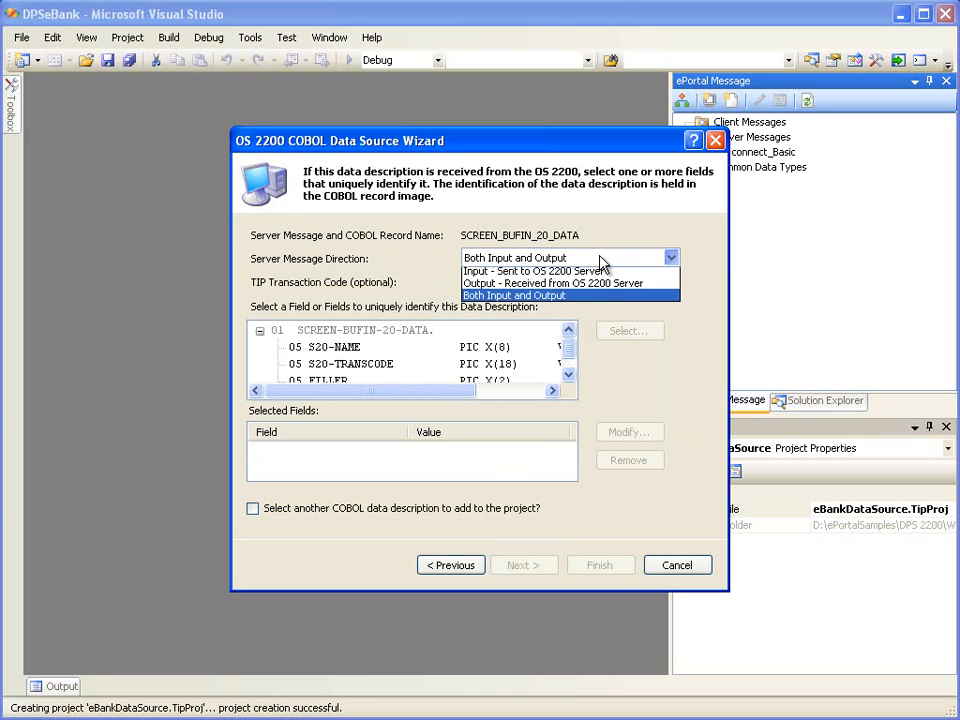
{"action": "left_click", "coordinate": [612, 269]}
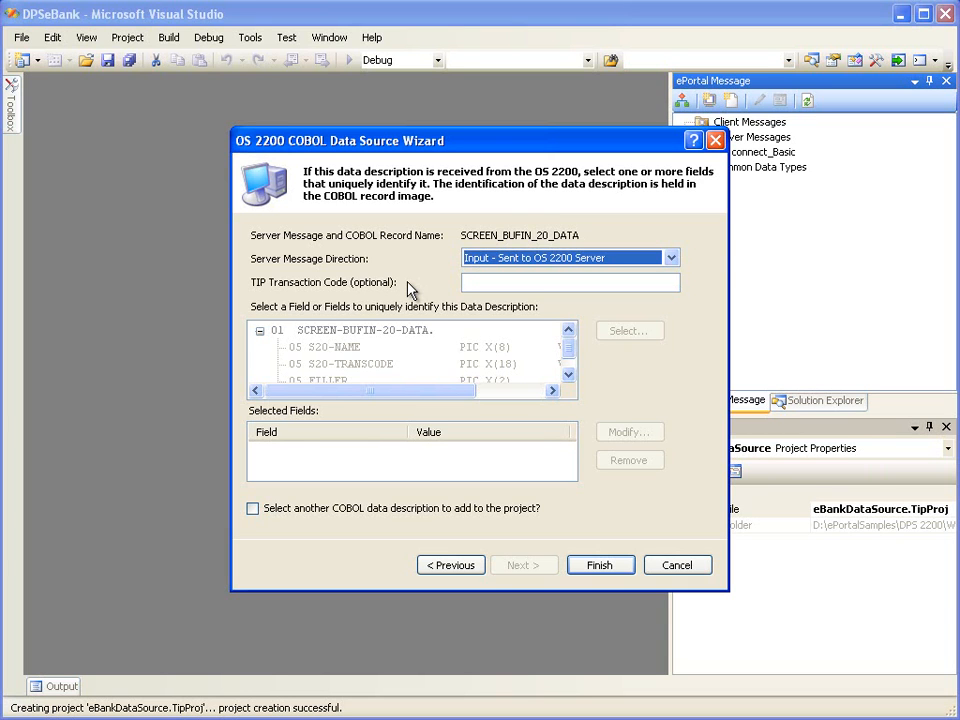
{"action": "left_click", "coordinate": [598, 283]}
{"action": "type", "text": "DPSEB"}
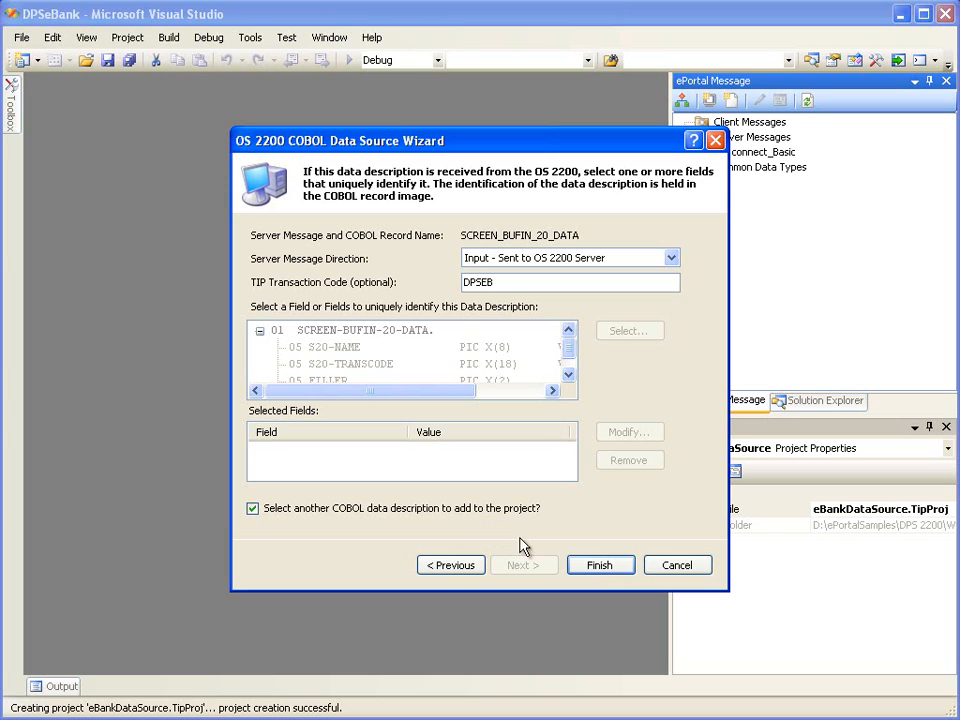
{"action": "left_click", "coordinate": [599, 570]}
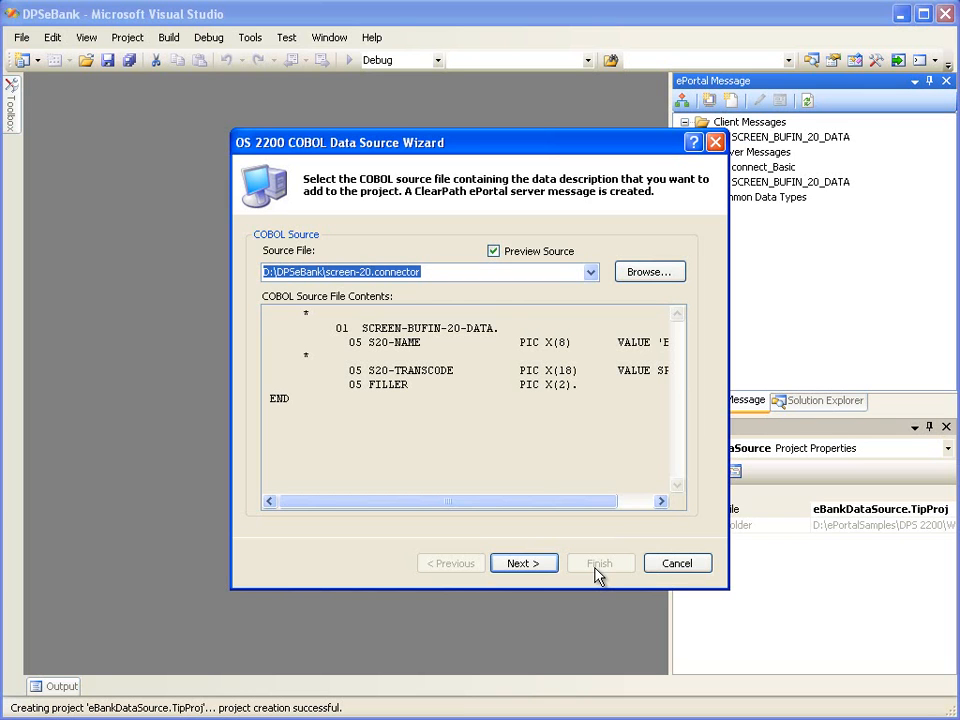
Use screen-21.connector from DPSeBank as the COBOL source and choose its SCREEN-BUFINTR-21-DATA record.
{"action": "left_click", "coordinate": [649, 273]}
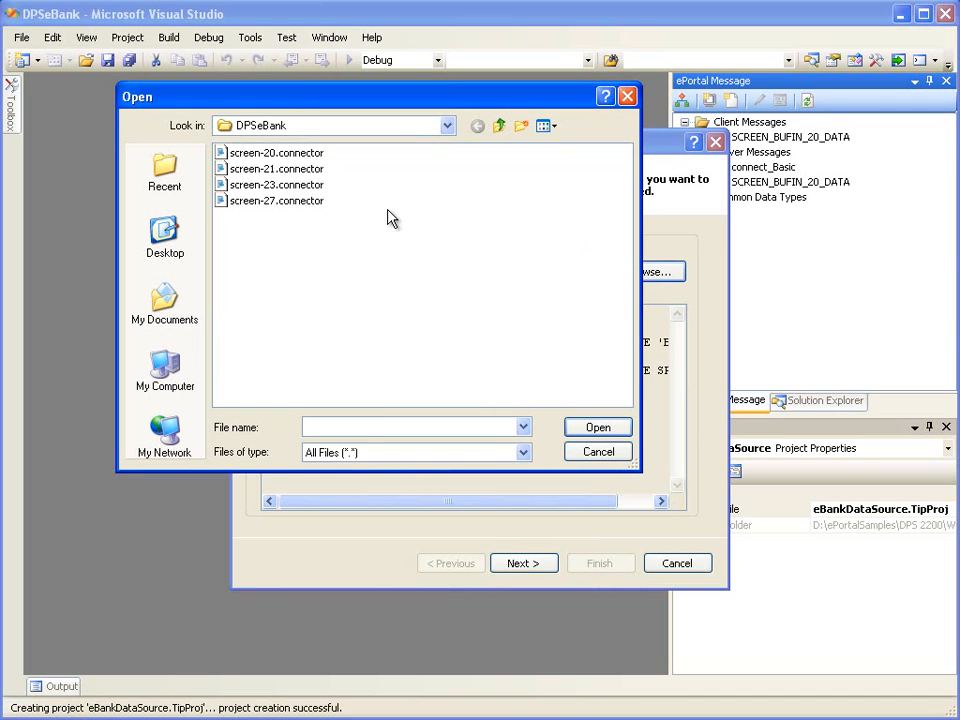
{"action": "left_click", "coordinate": [323, 172]}
{"action": "left_click", "coordinate": [586, 427]}
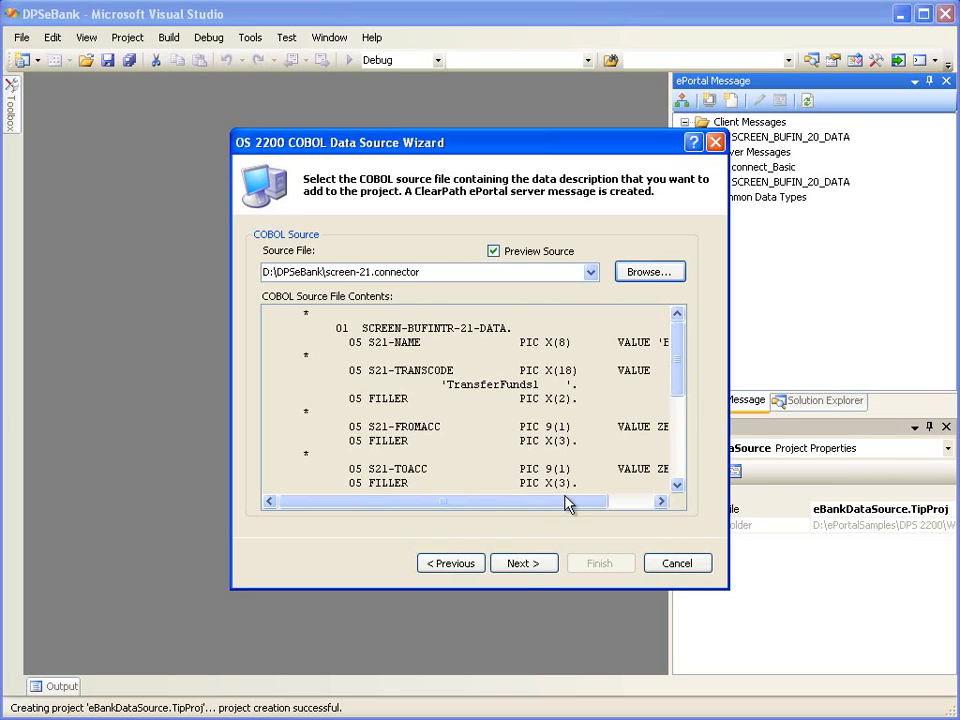
{"action": "left_click", "coordinate": [538, 566]}
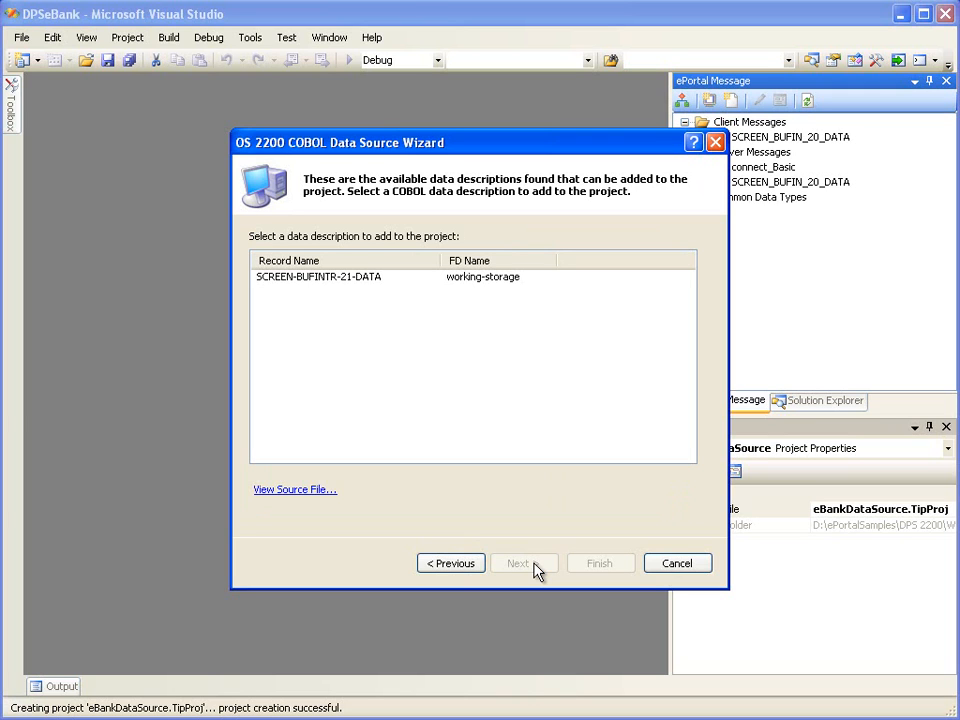
{"action": "left_click", "coordinate": [385, 285]}
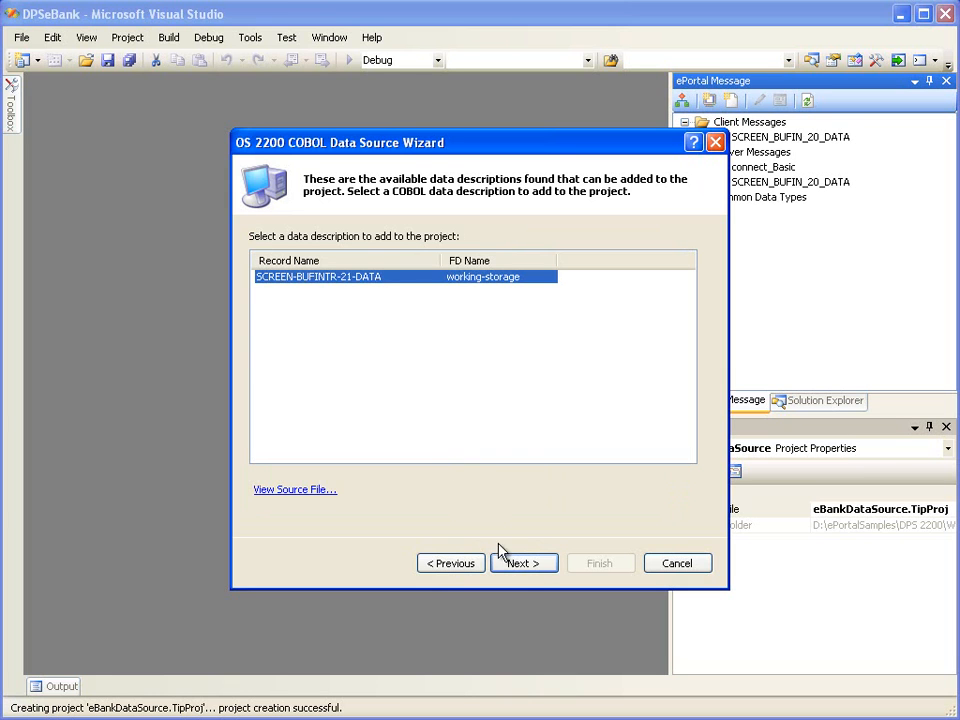
{"action": "left_click", "coordinate": [530, 567]}
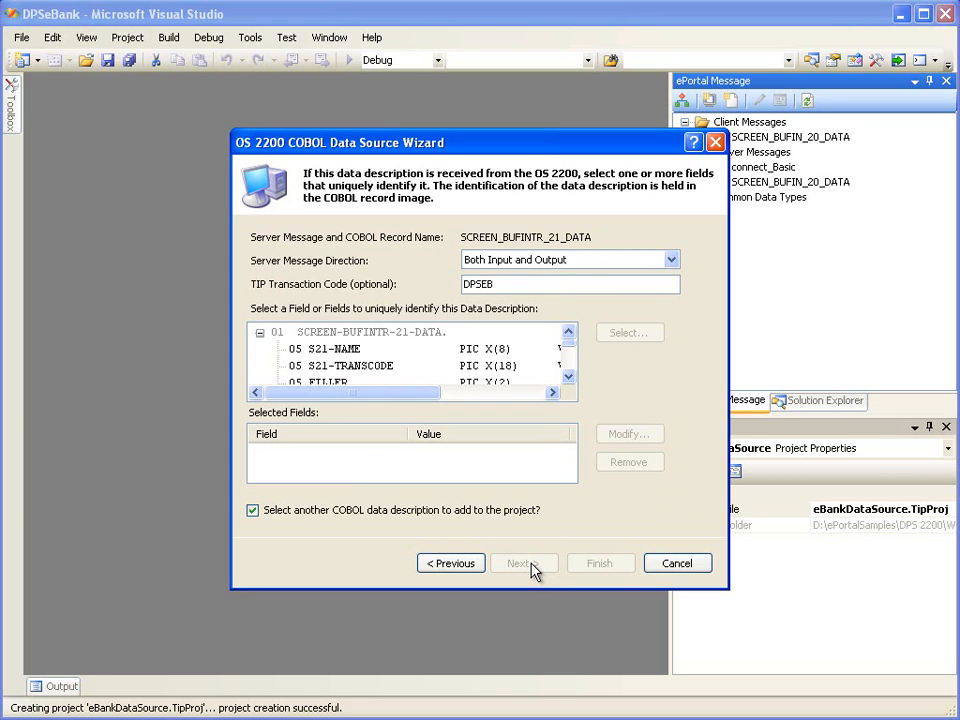
Add the SCREEN_BUFINTR_21_DATA message as Both Input and Output, identified by the S21-NAME field, keeping the option to add another data description.
{"action": "left_click", "coordinate": [613, 262]}
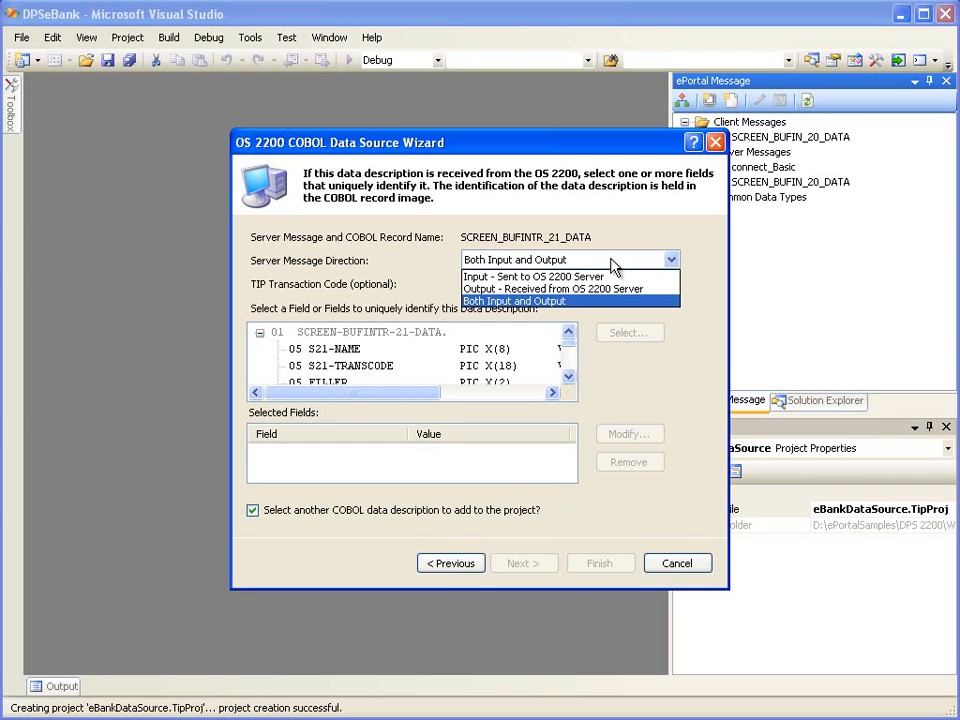
{"action": "left_click", "coordinate": [613, 263]}
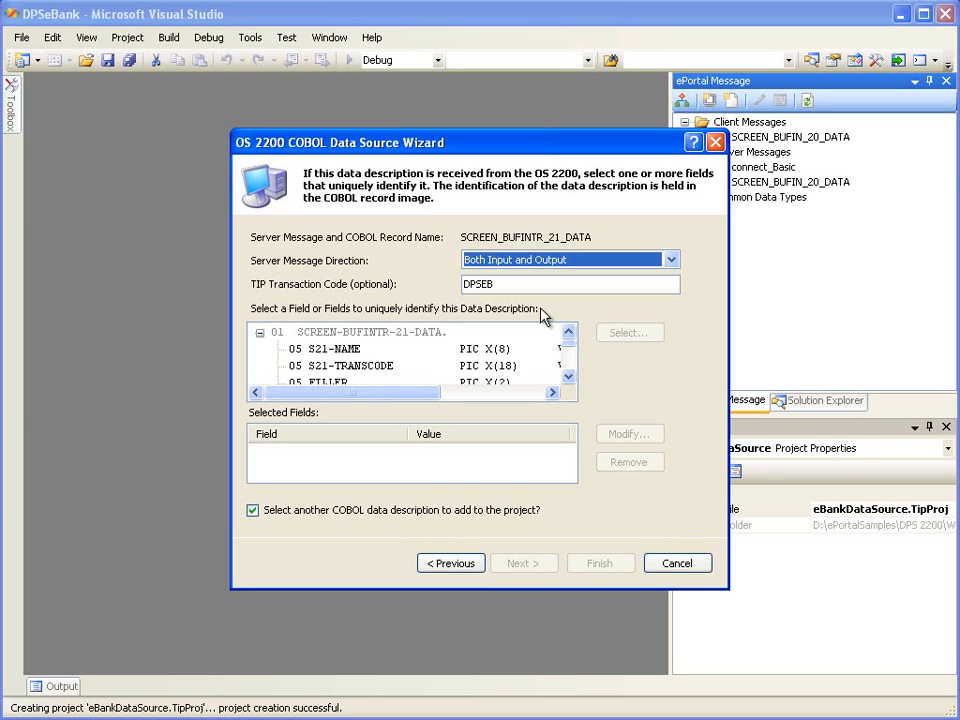
{"action": "left_click", "coordinate": [423, 349]}
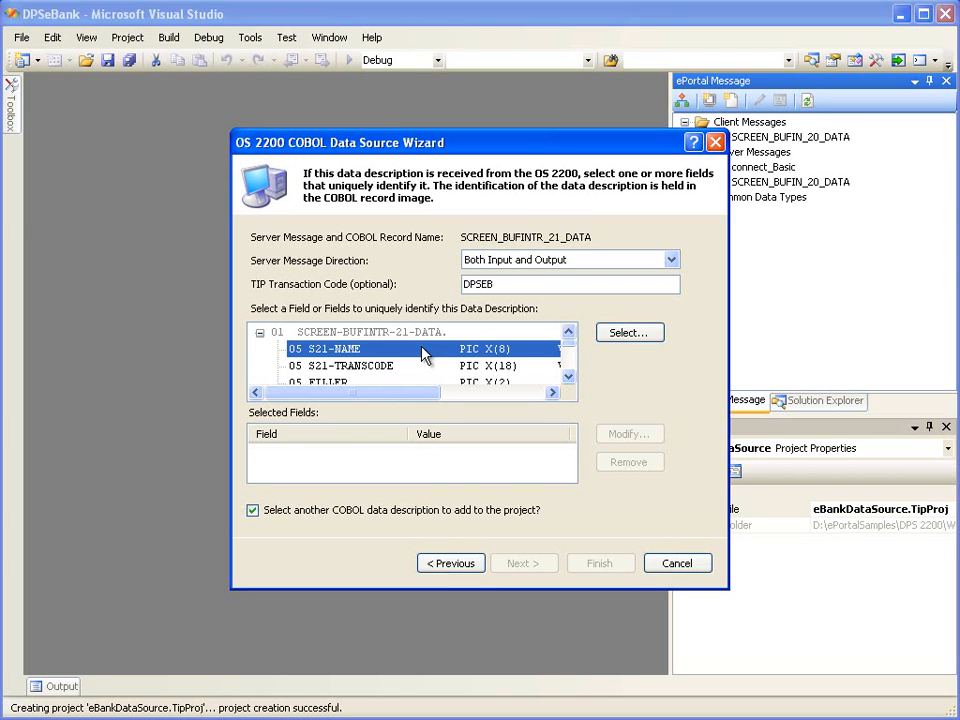
{"action": "left_click", "coordinate": [612, 338]}
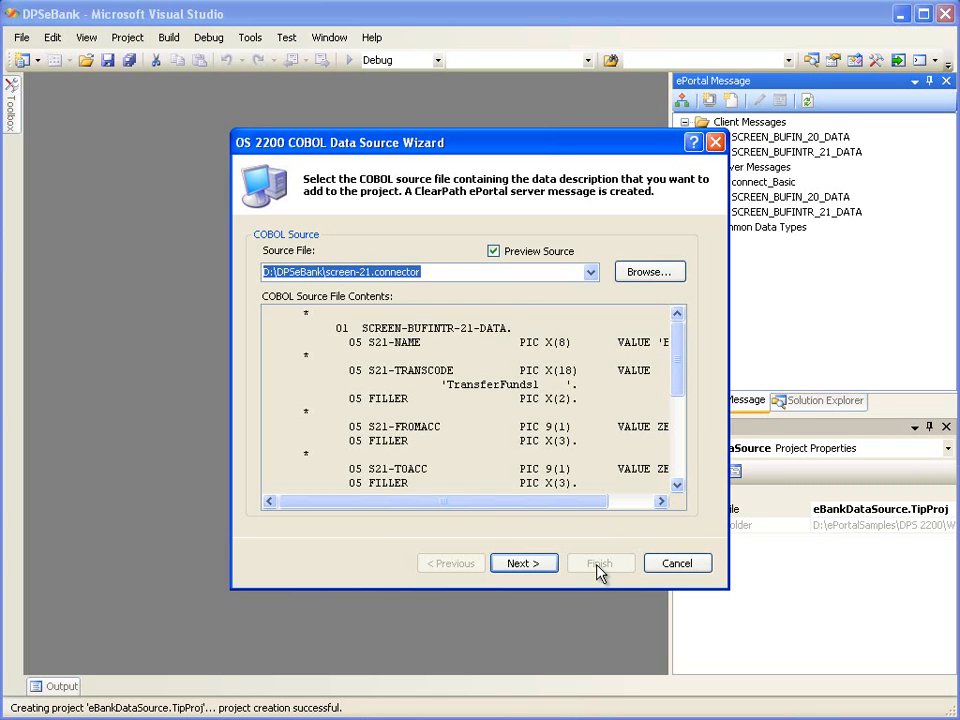
Use screen-27.connector as the COBOL source and choose its SCREEN-ACCOUNTS-27-DATA record.
{"action": "left_click", "coordinate": [649, 272]}
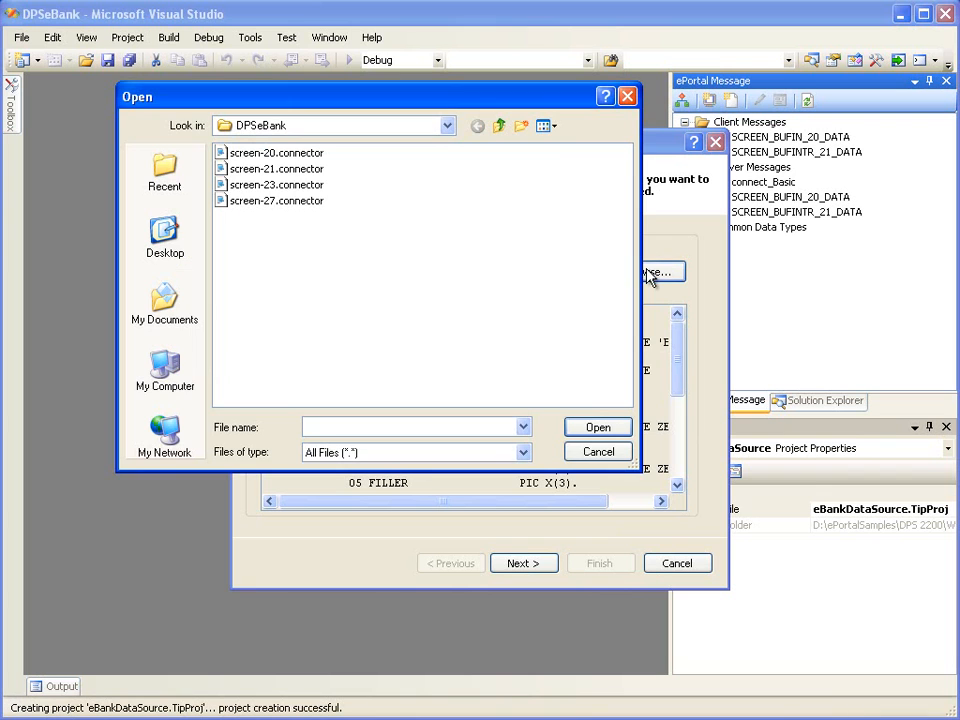
{"action": "left_click", "coordinate": [310, 204]}
{"action": "left_click", "coordinate": [600, 428]}
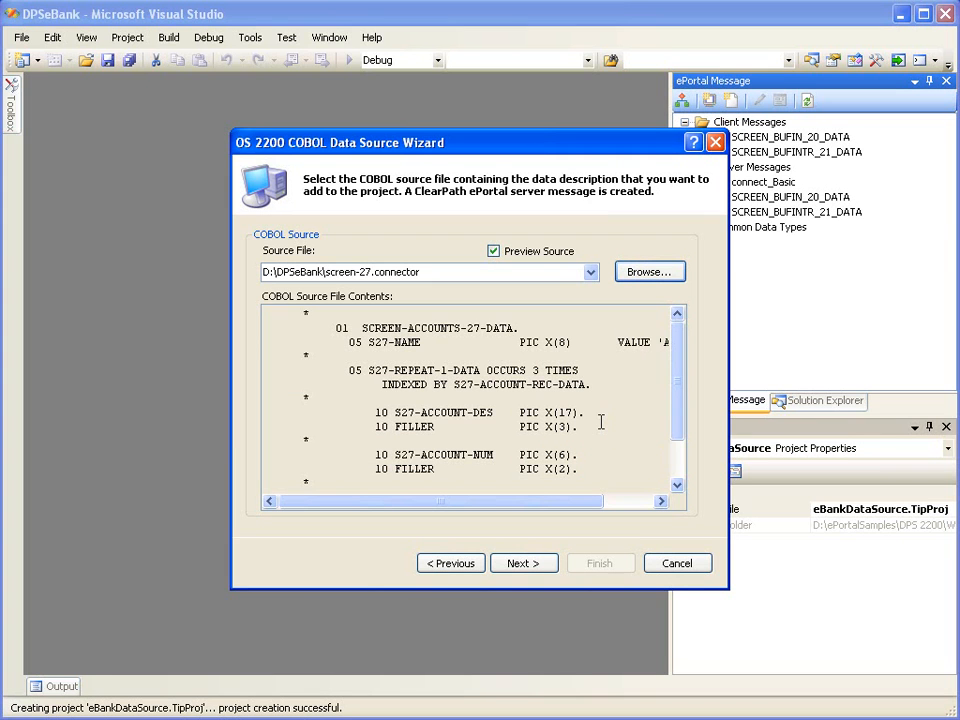
{"action": "left_click", "coordinate": [540, 566]}
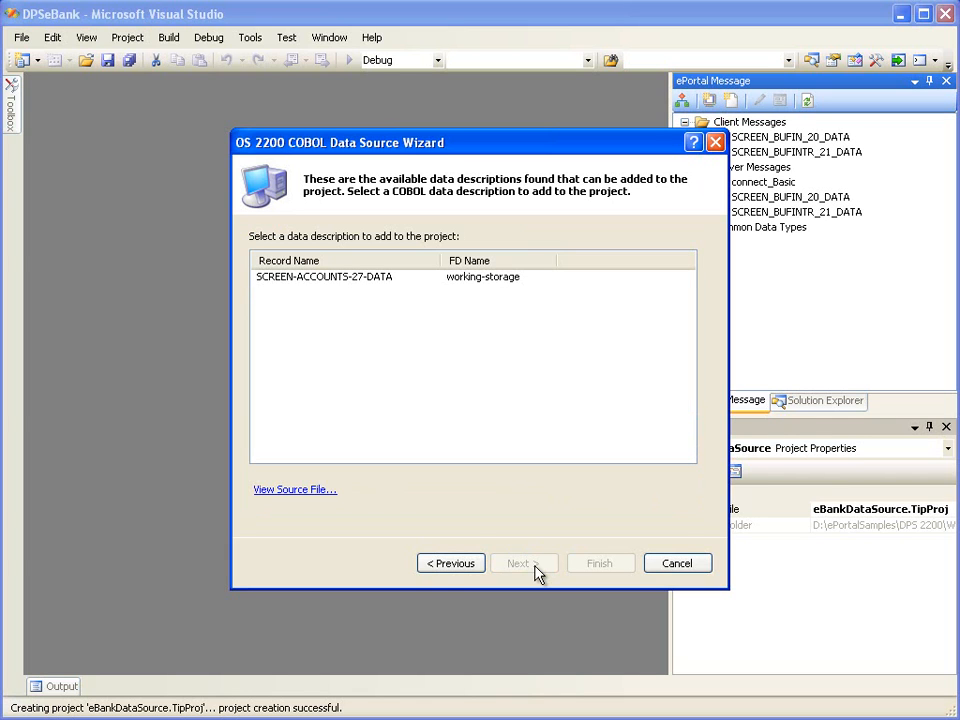
{"action": "left_click", "coordinate": [390, 285]}
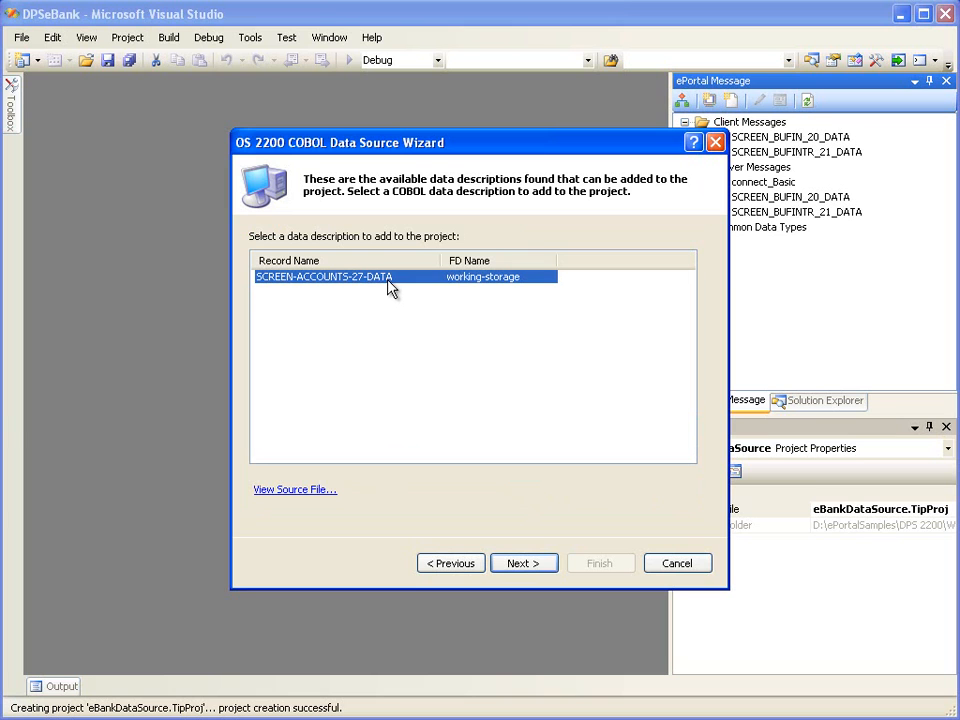
{"action": "left_click", "coordinate": [530, 570]}
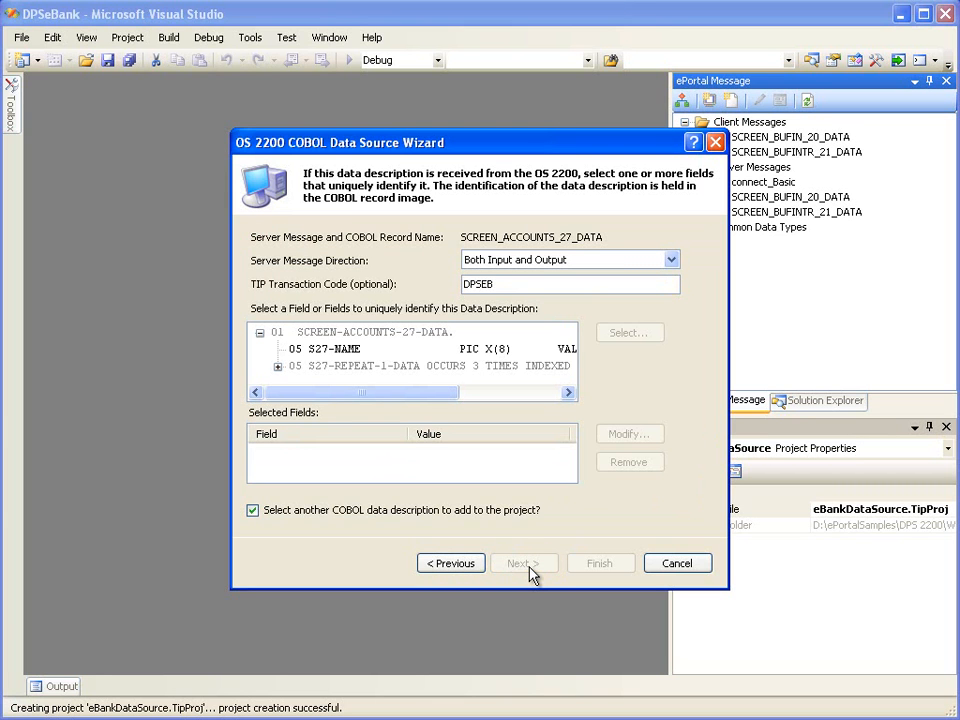
Add the SCREEN_ACCOUNTS_27_DATA message as Output received from the OS 2200 server, identified by the S27-NAME field, and continue with another data description.
{"action": "left_click", "coordinate": [672, 262]}
{"action": "left_click", "coordinate": [669, 289]}
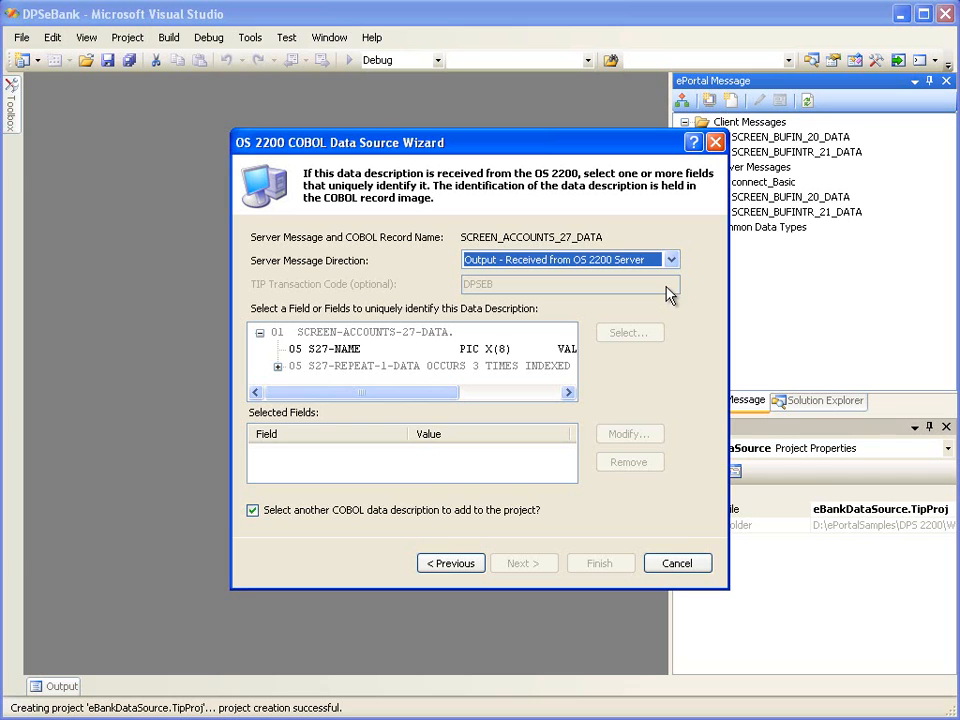
{"action": "left_click", "coordinate": [492, 357]}
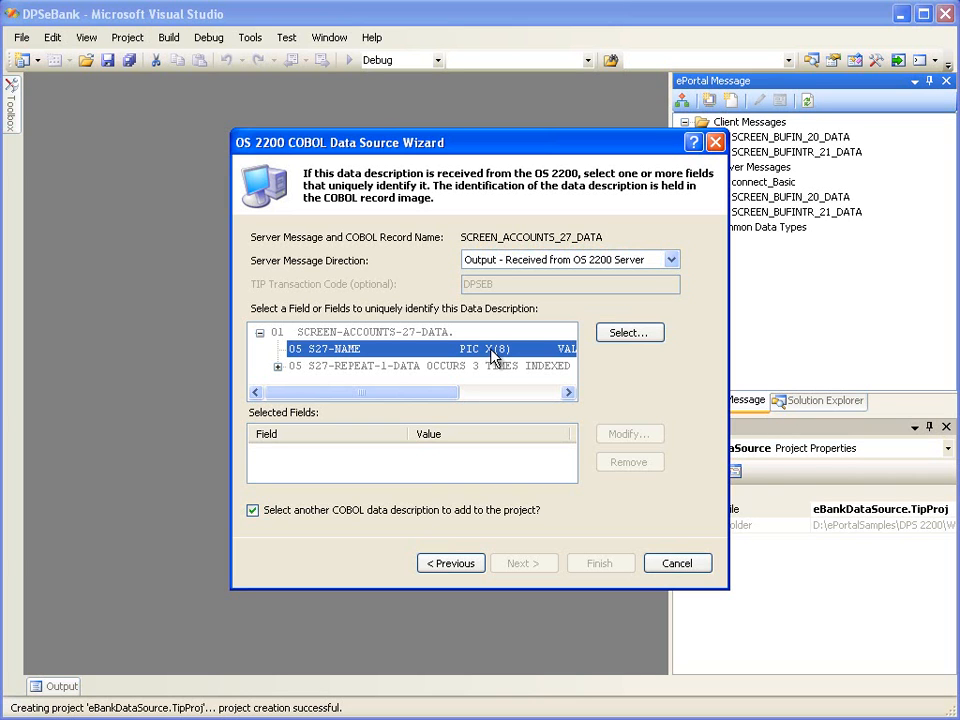
{"action": "left_click", "coordinate": [623, 334]}
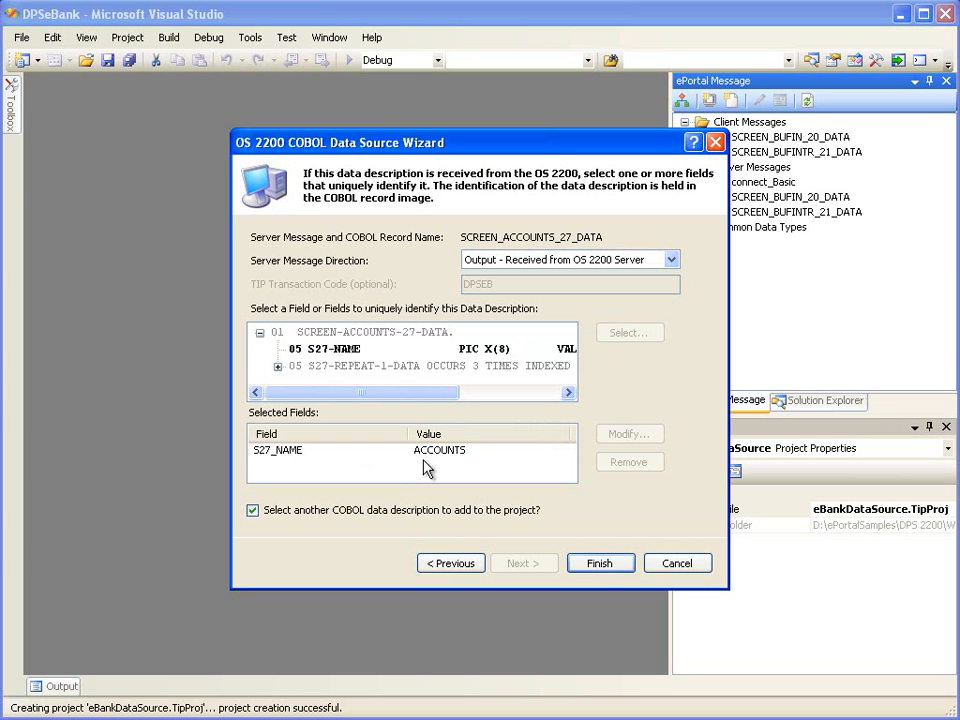
{"action": "left_click", "coordinate": [599, 564]}
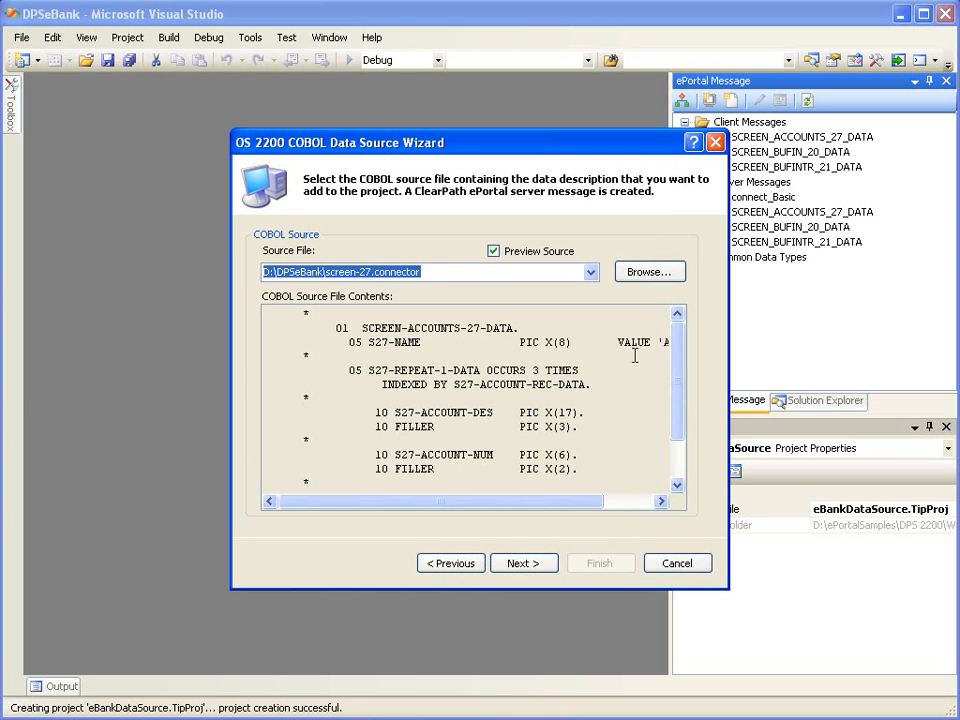
Use screen-23.connector as the COBOL source and choose its SCREEN-CONFIRM-23-DATA record.
{"action": "left_click", "coordinate": [652, 273]}
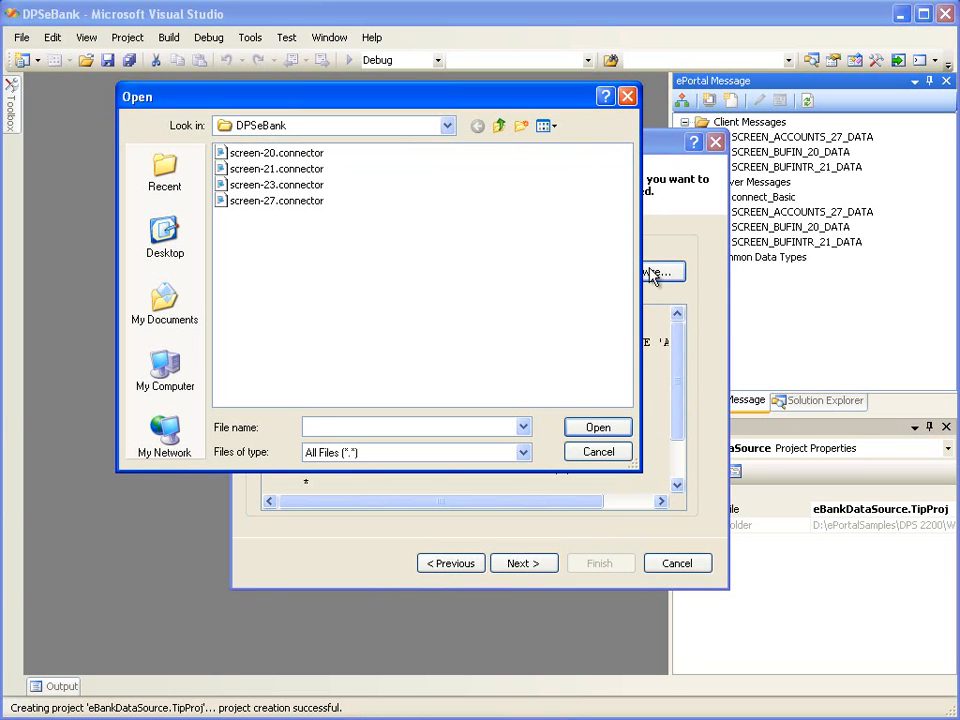
{"action": "left_click", "coordinate": [310, 186]}
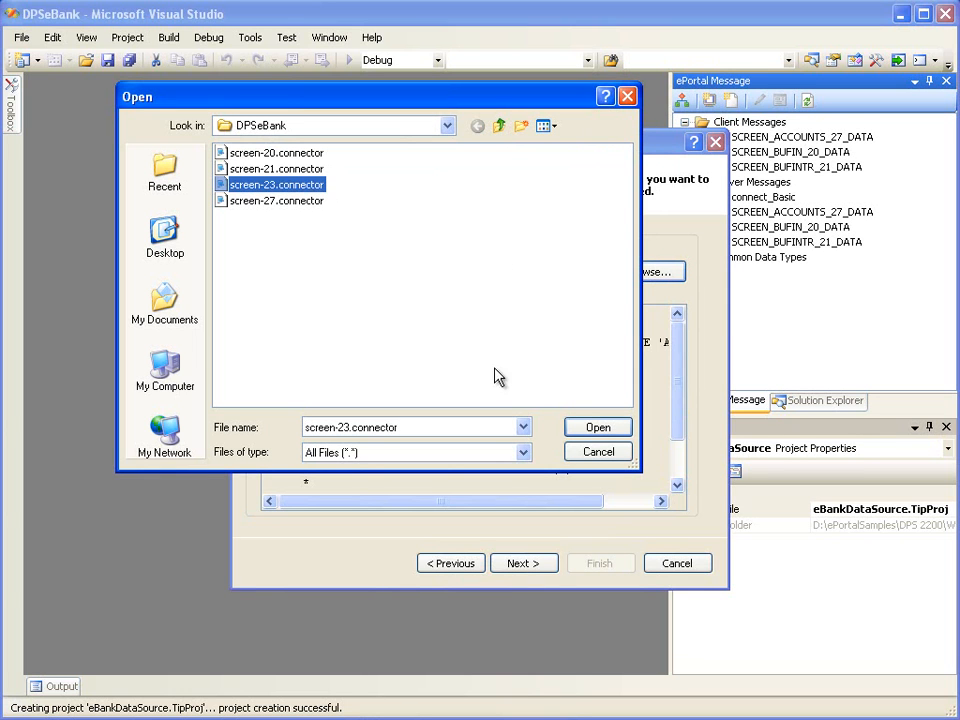
{"action": "left_click", "coordinate": [592, 428]}
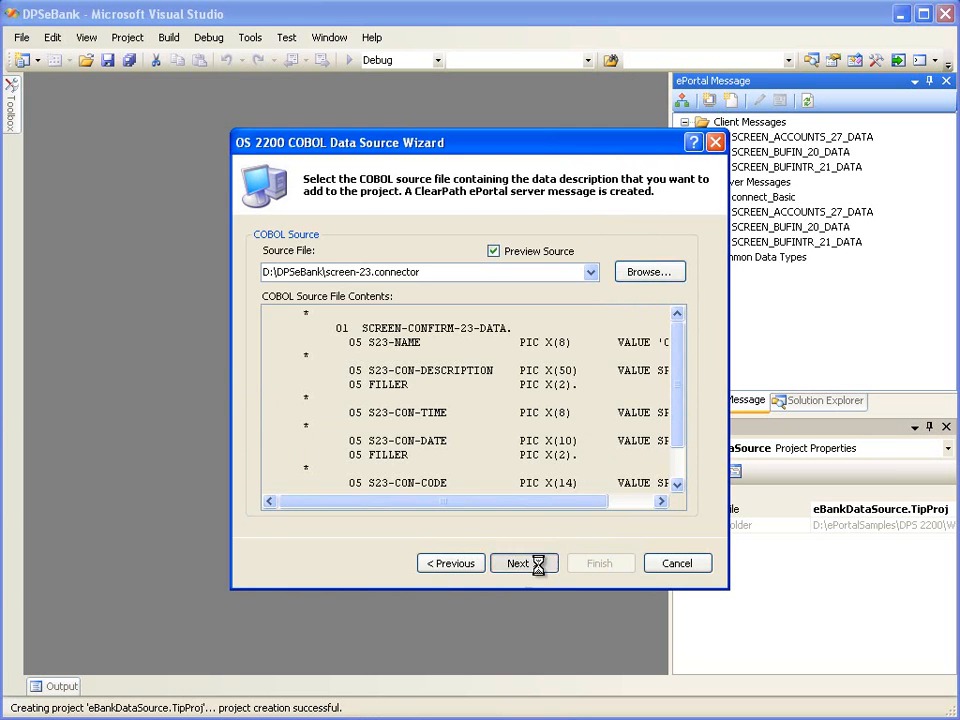
{"action": "left_click", "coordinate": [541, 568]}
{"action": "left_click", "coordinate": [440, 279]}
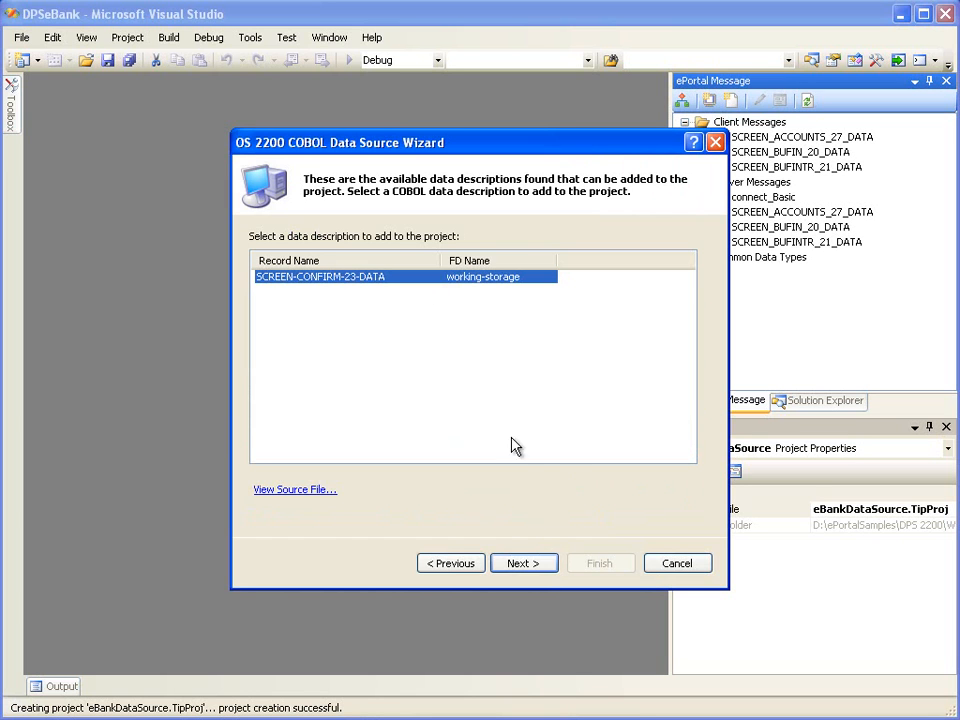
{"action": "left_click", "coordinate": [527, 566]}
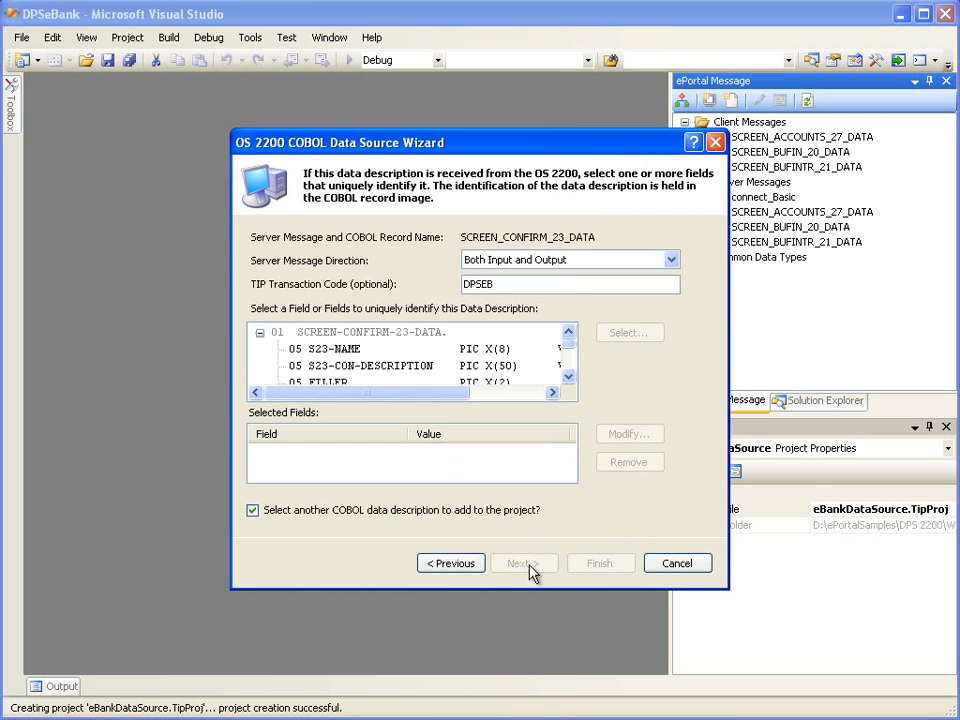
Add the SCREEN_CONFIRM_23_DATA message as Output identified by the S23-NAME field, and finish the wizard without adding another data description.
{"action": "left_click", "coordinate": [589, 261]}
{"action": "left_click", "coordinate": [578, 290]}
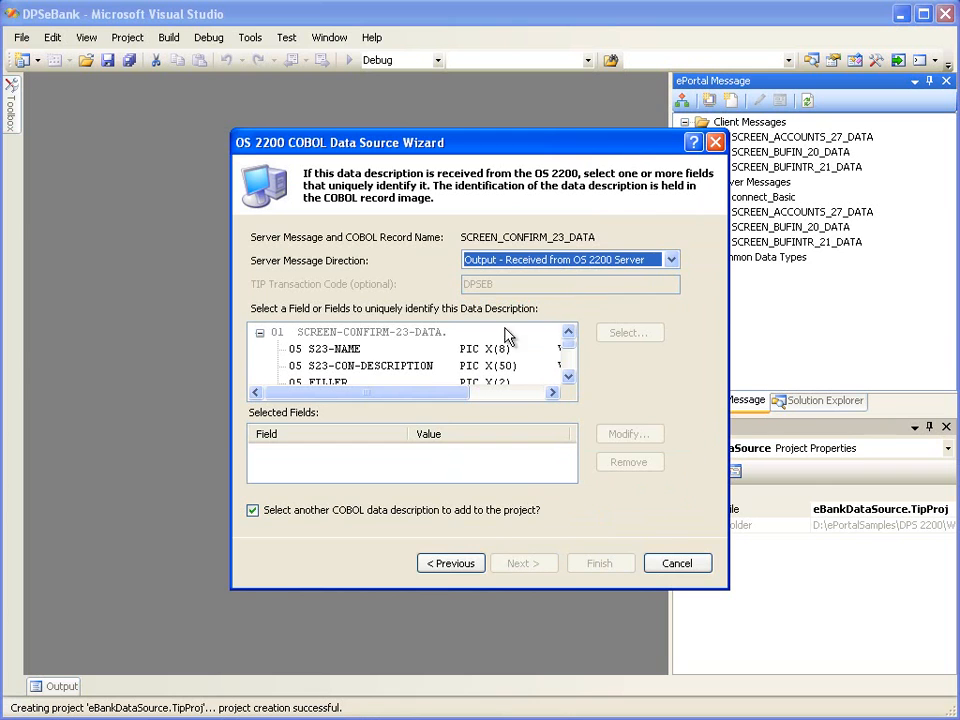
{"action": "left_click", "coordinate": [400, 352]}
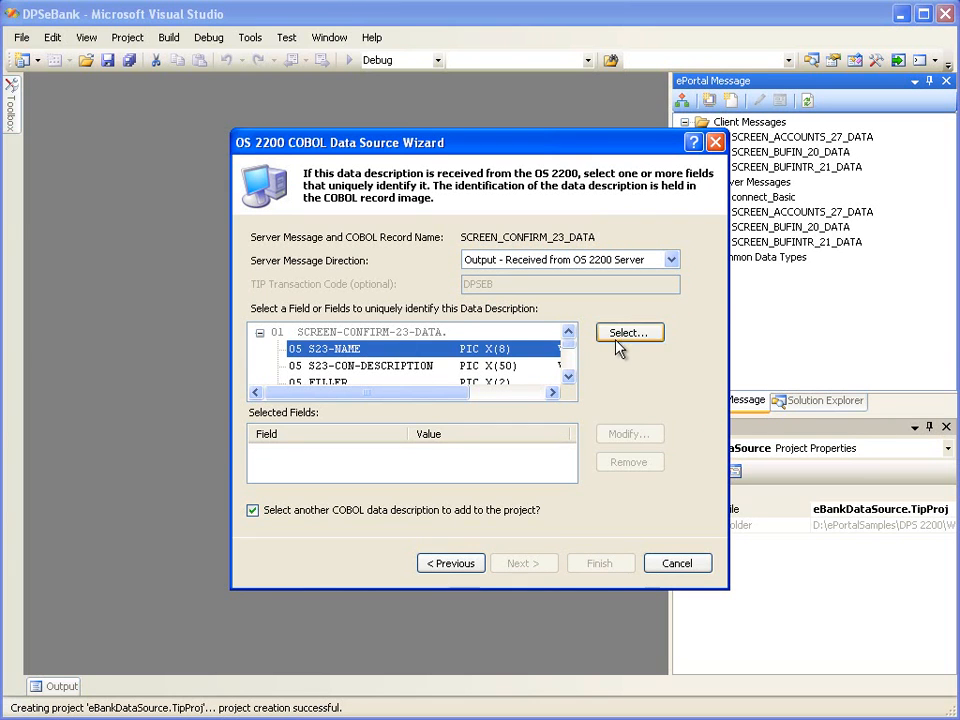
{"action": "left_click", "coordinate": [623, 334]}
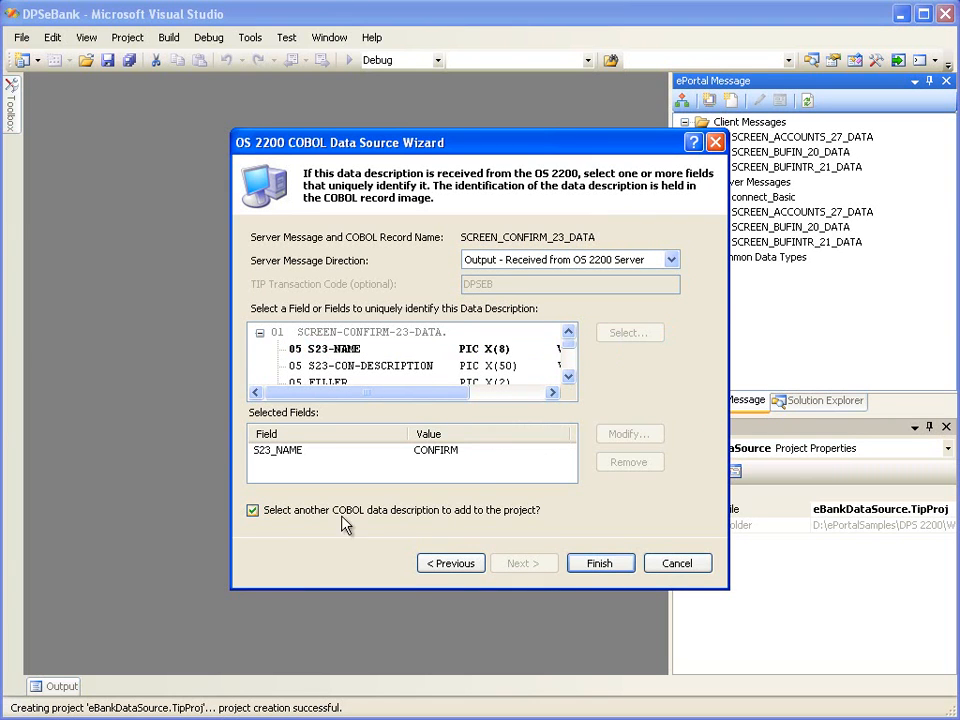
{"action": "left_click", "coordinate": [253, 511]}
{"action": "left_click", "coordinate": [612, 569]}
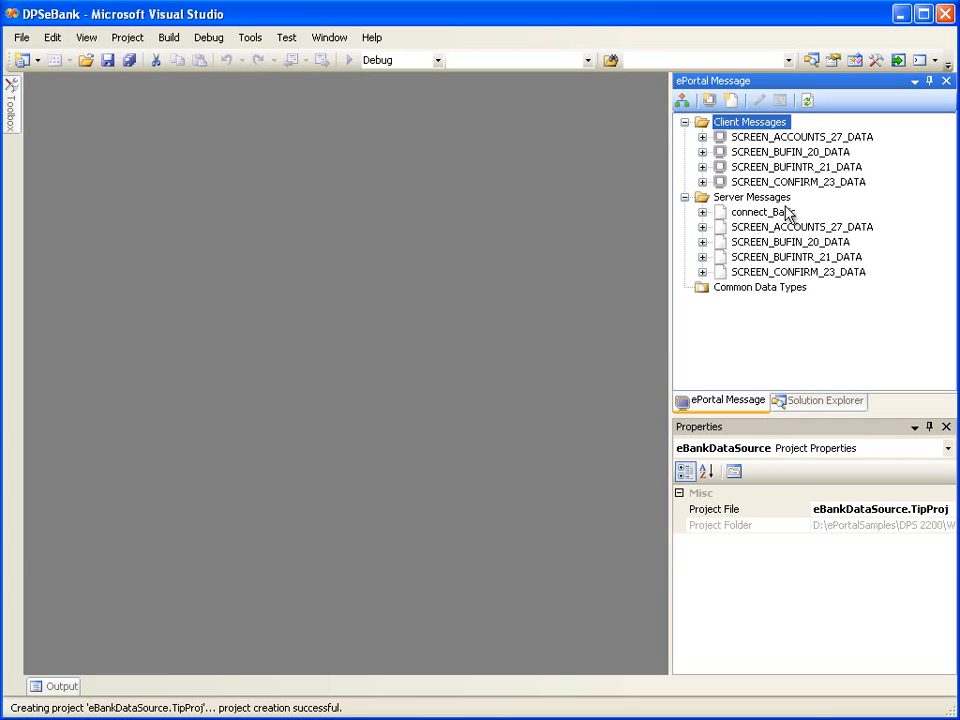
{"action": "left_click", "coordinate": [780, 198]}
{"action": "left_click", "coordinate": [781, 123]}
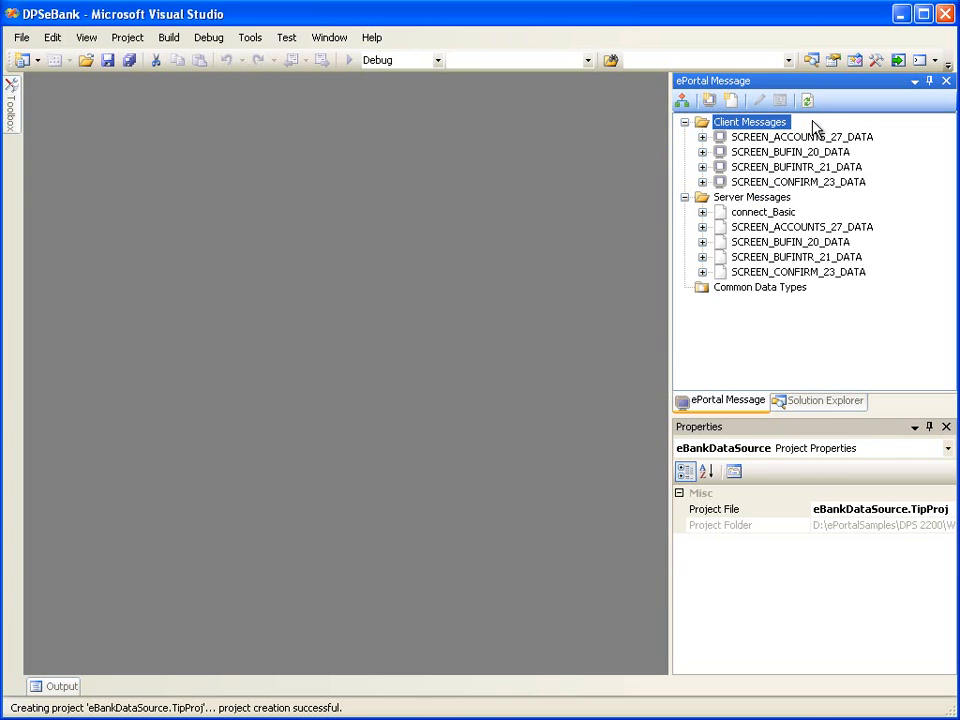